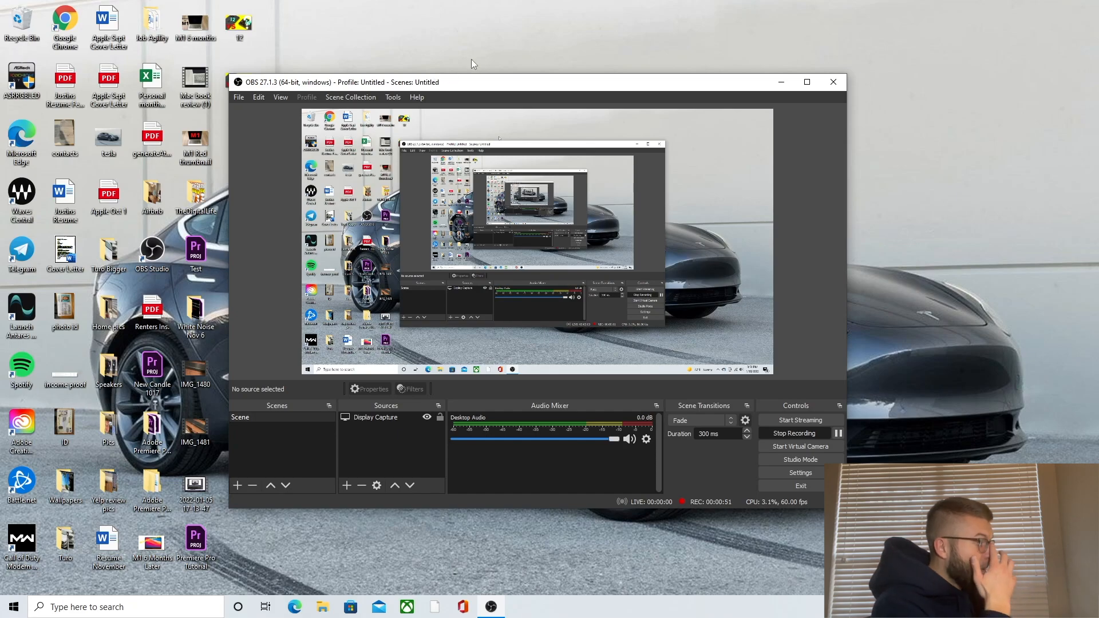
Open Adobe Premiere Pro 2020 and start a new project
click(63, 607)
click(14, 607)
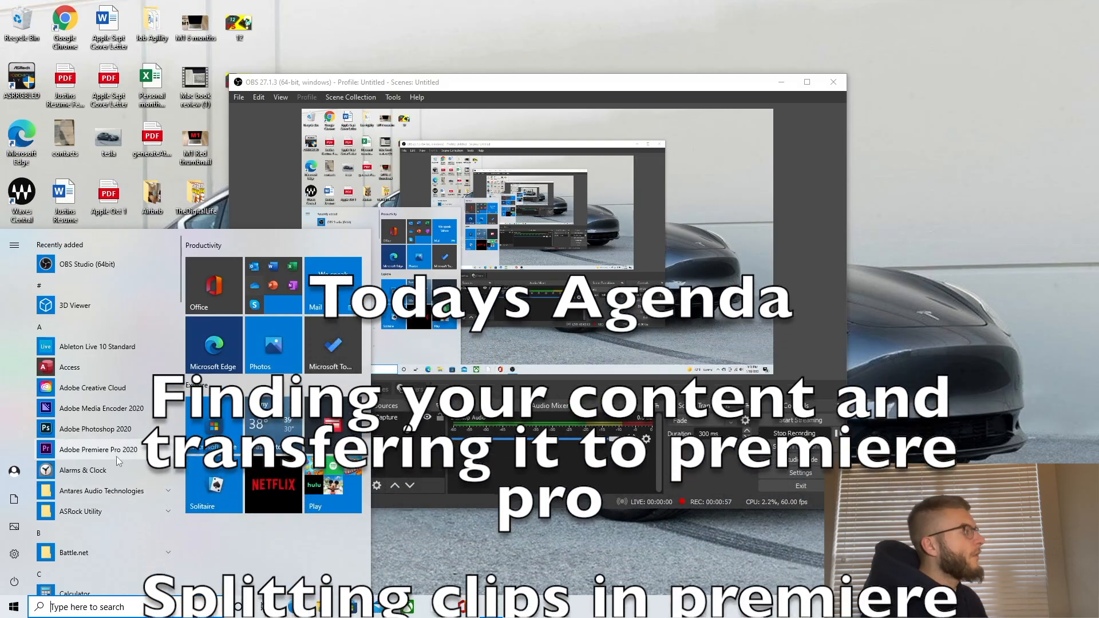
click(98, 449)
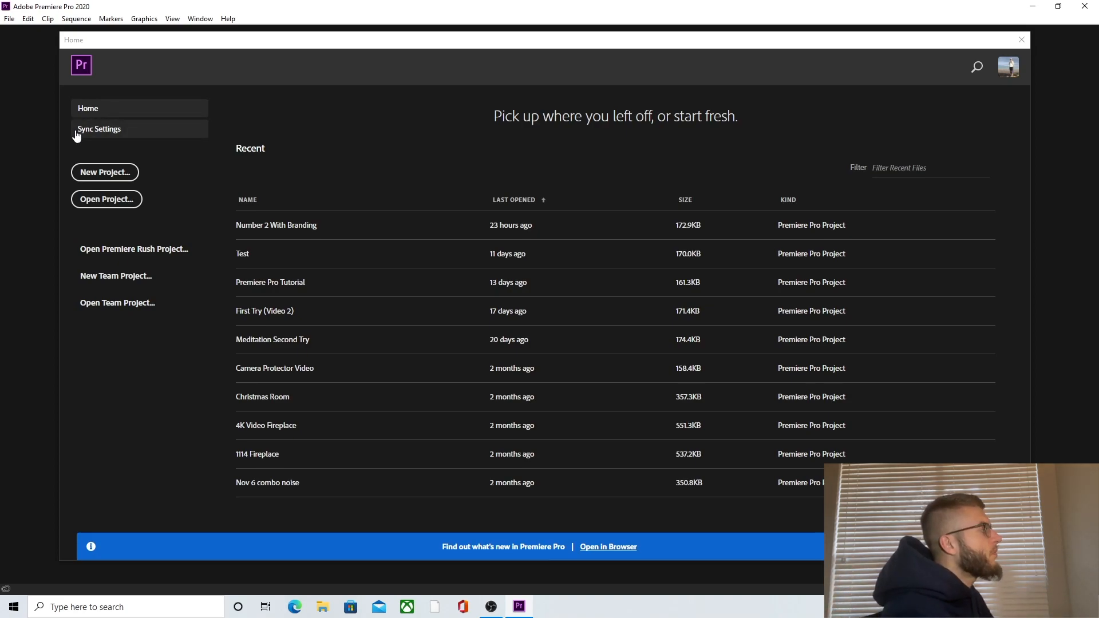
click(80, 174)
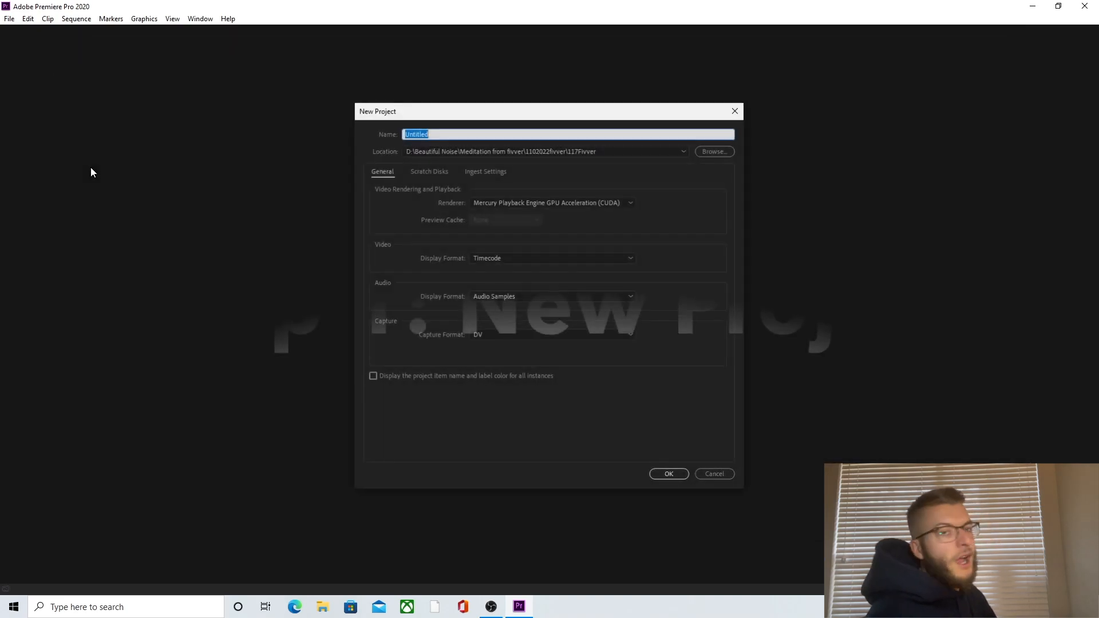
Set the new project's location to the Desktop, name it "Test" followed by the creator's first name, and create it
click(715, 151)
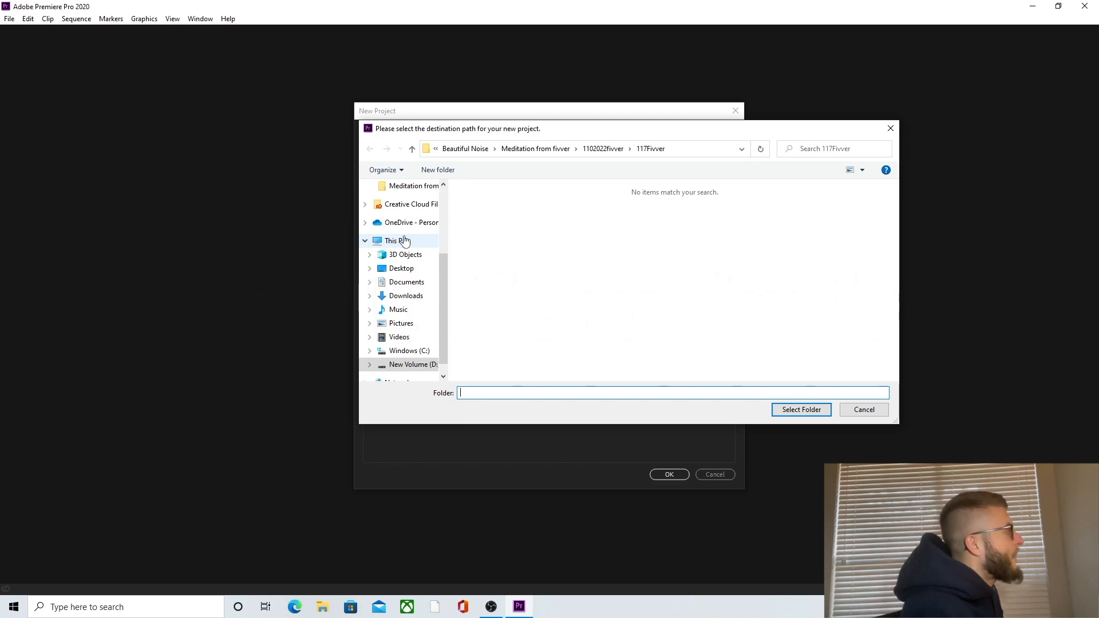
scroll(391, 259, up, 3)
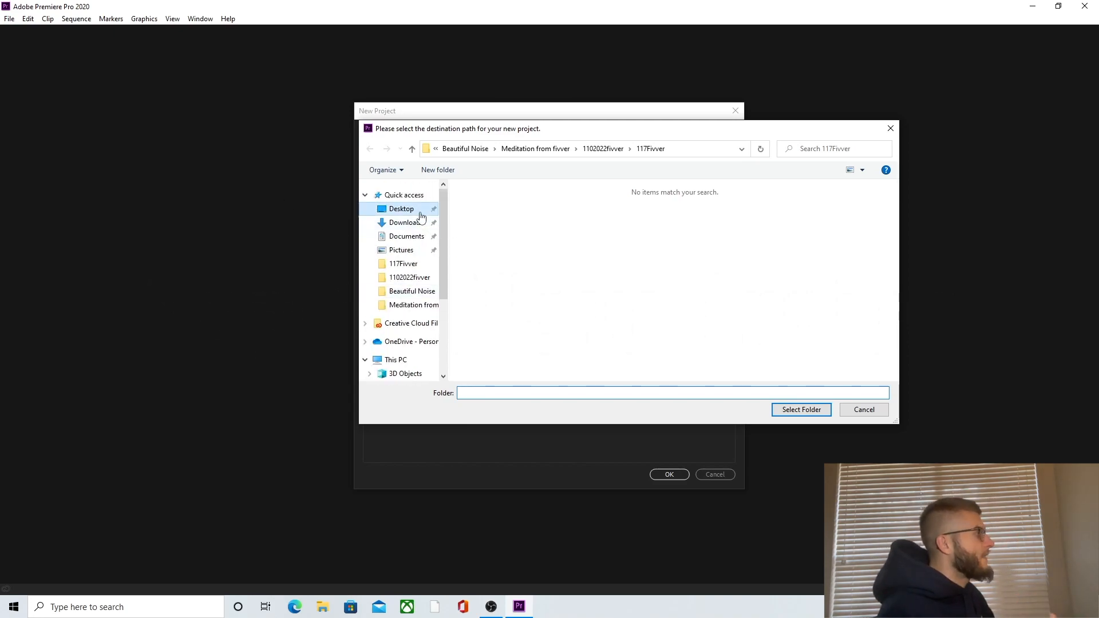
click(402, 208)
click(807, 410)
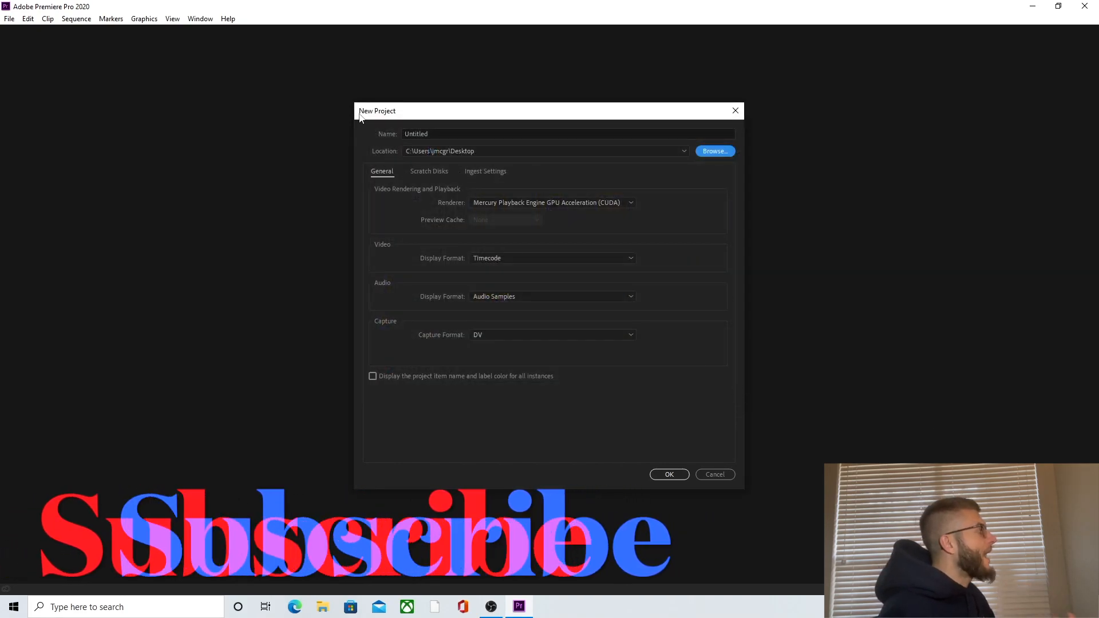
click(446, 135)
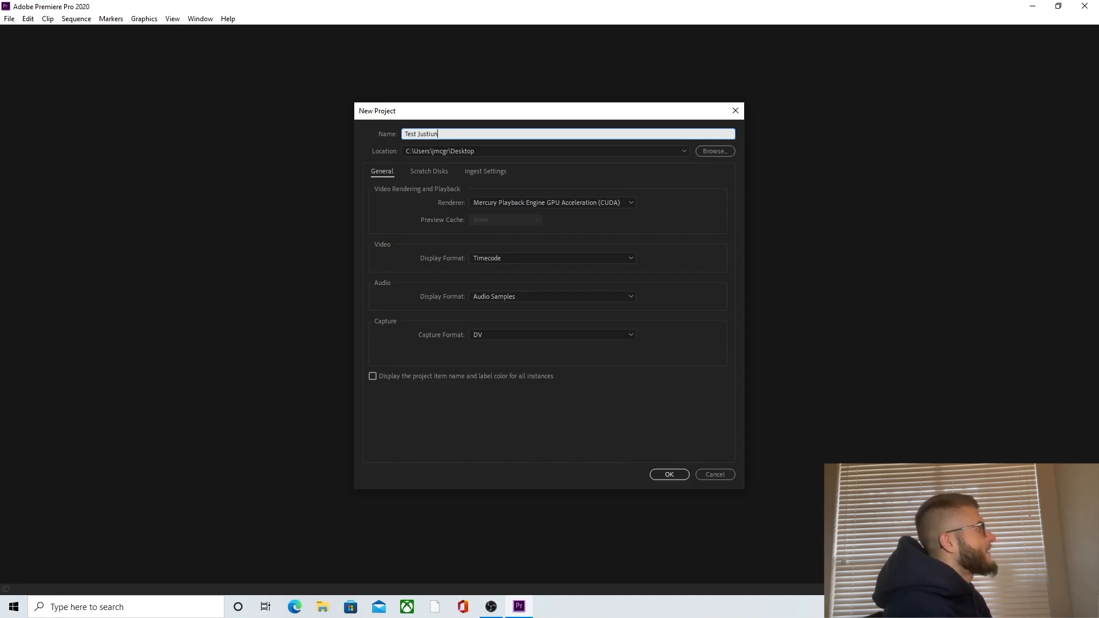
key(Return)
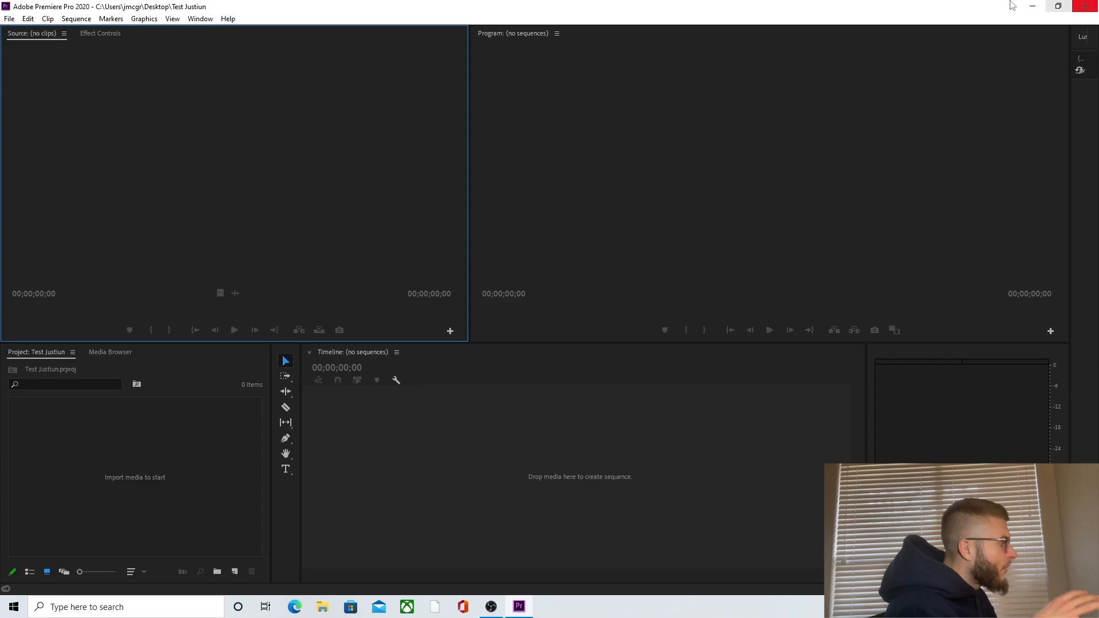
Add the videos IMG_1480 and IMG_1481 from the Desktop folder to the timeline, one directly after the other
click(323, 608)
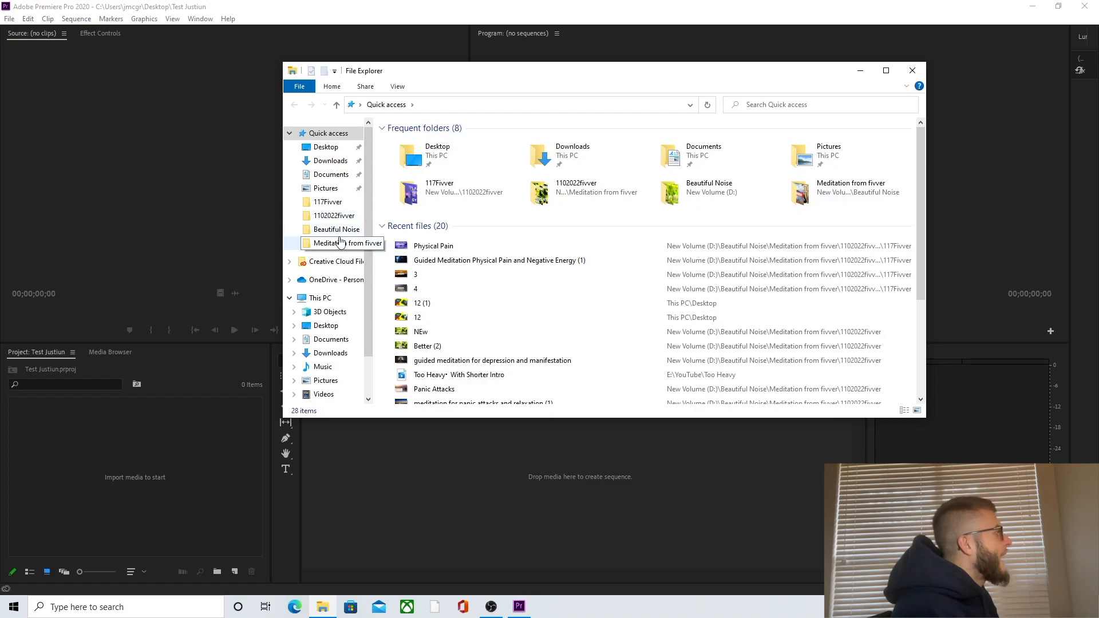
click(329, 147)
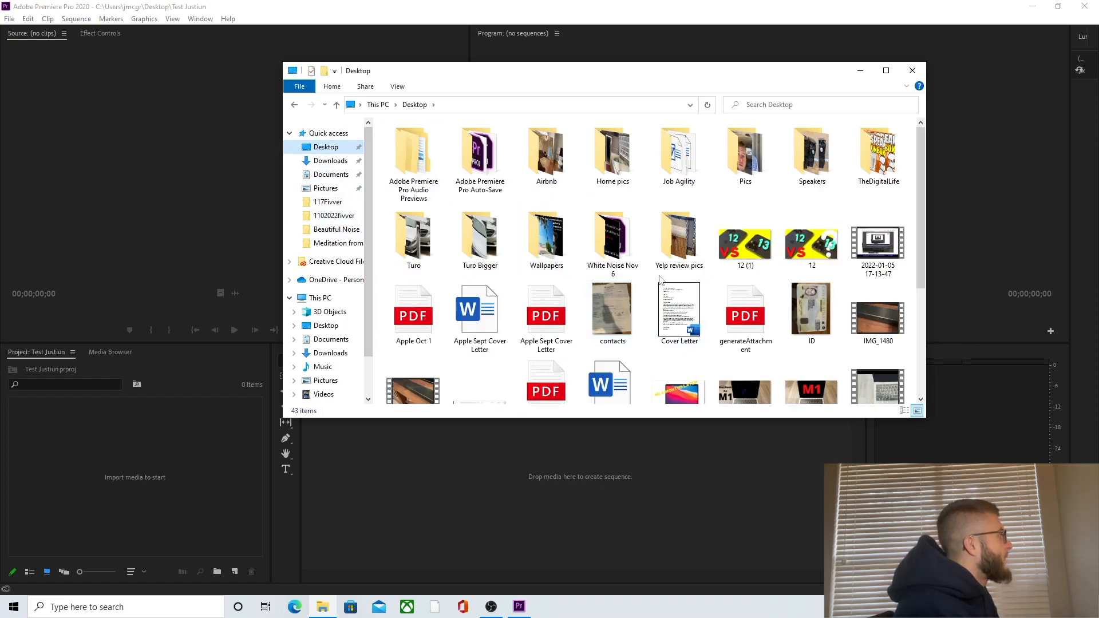
scroll(661, 279, down, 3)
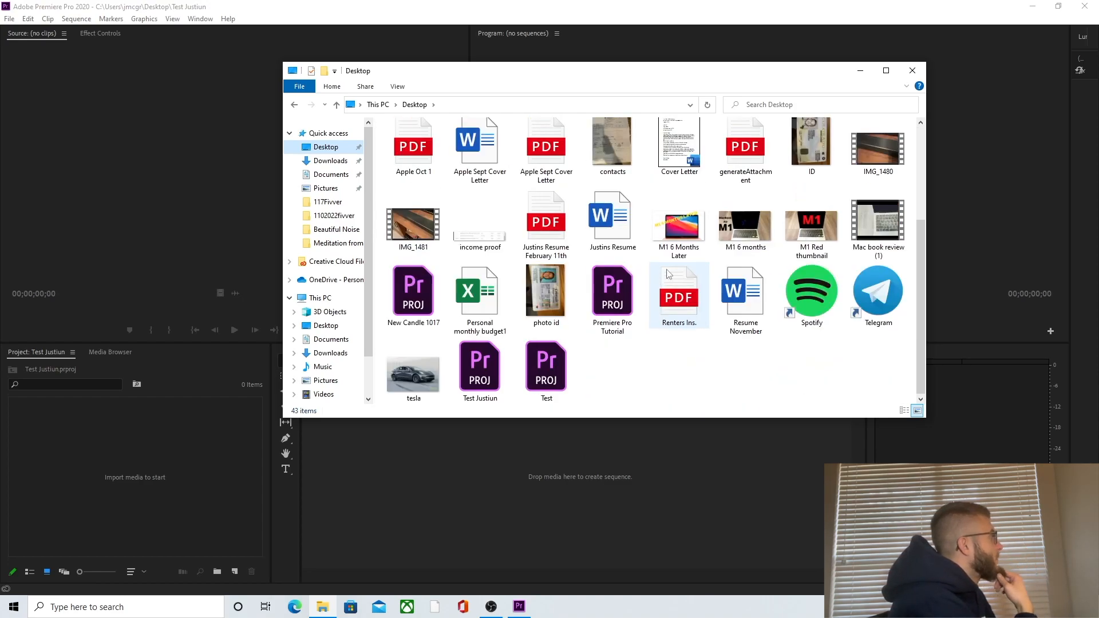
drag(878, 150, 421, 488)
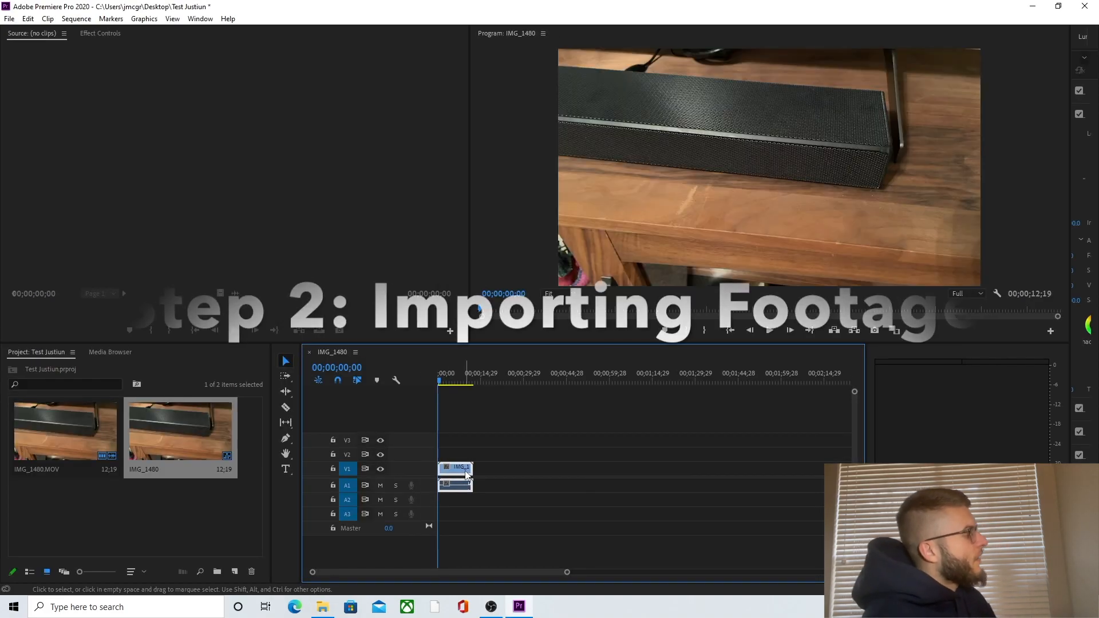
click(322, 606)
drag(412, 226, 479, 467)
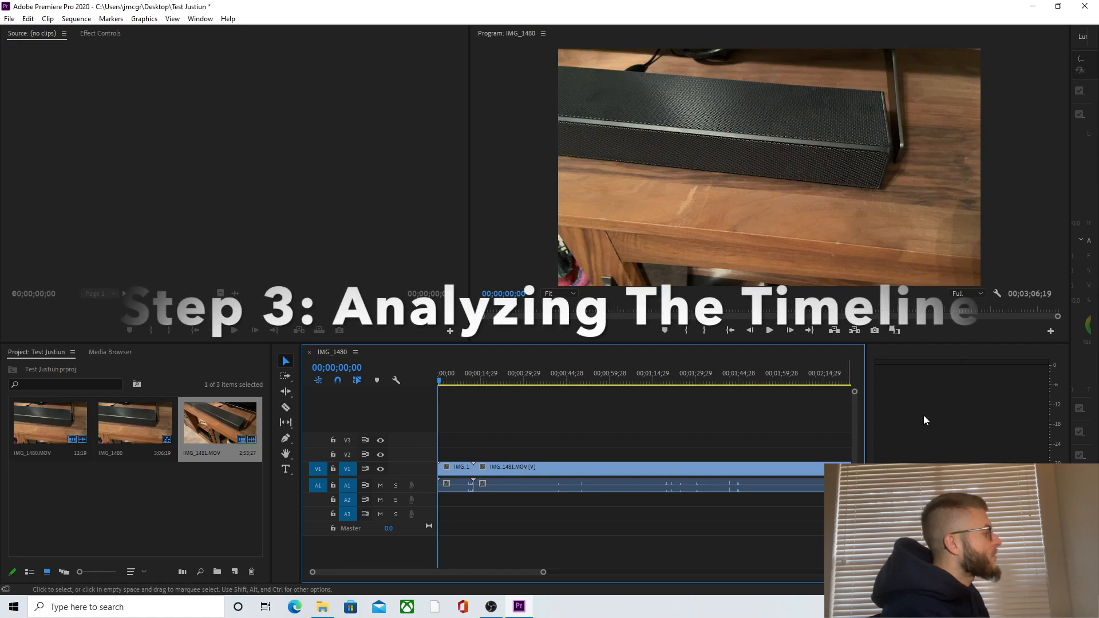
Look through the whole timeline from start to end and back, and zoom in on the clips at its beginning
scroll(482, 572, down, 5)
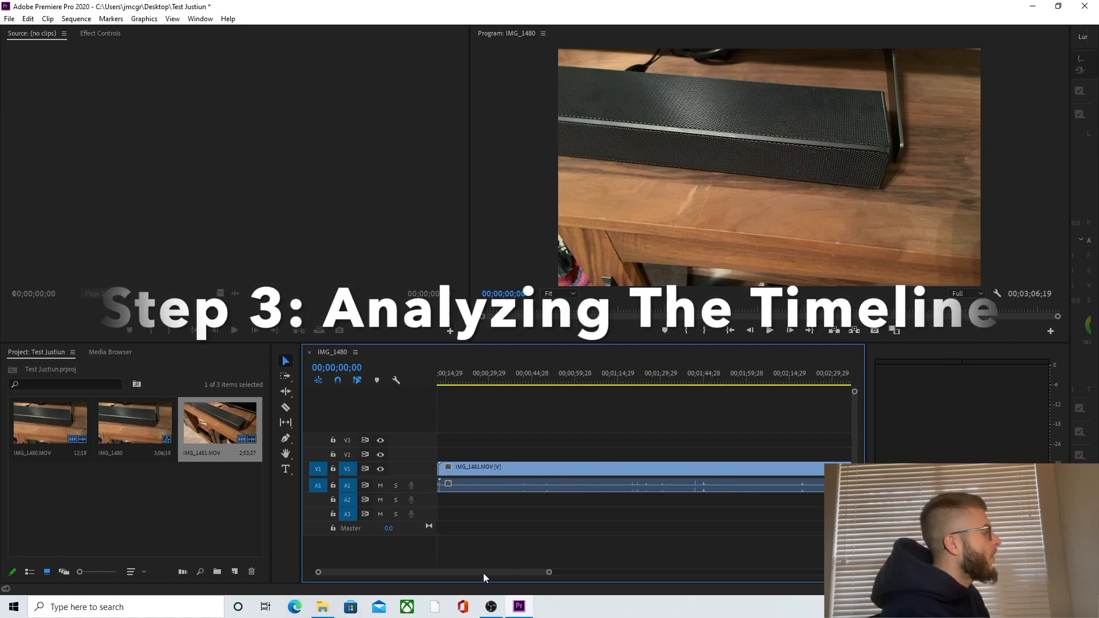
drag(523, 573, 526, 572)
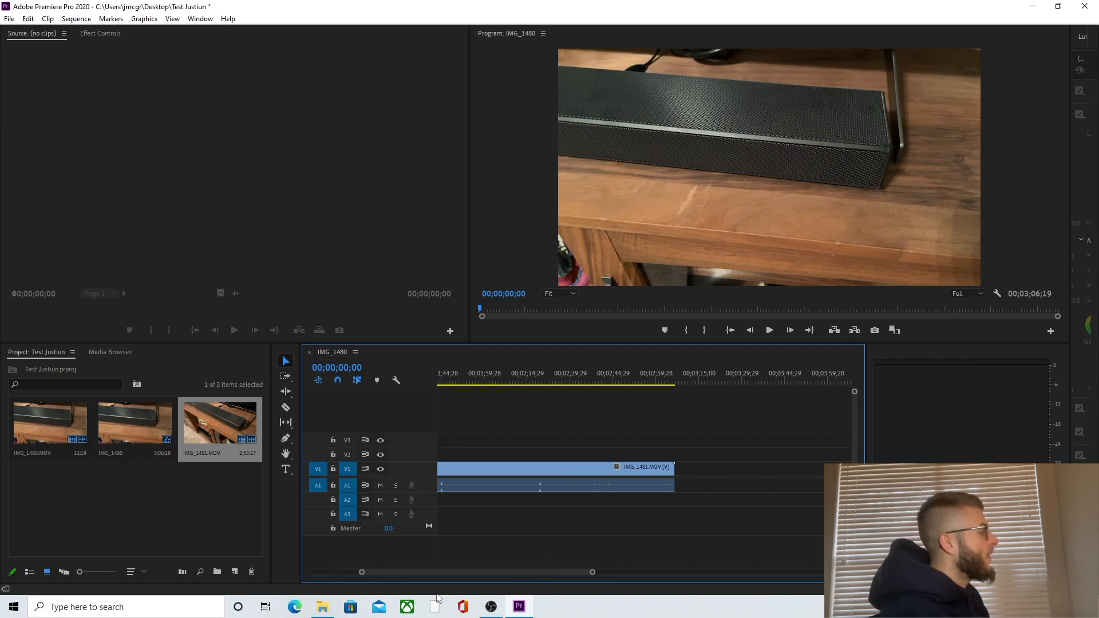
drag(513, 568, 394, 569)
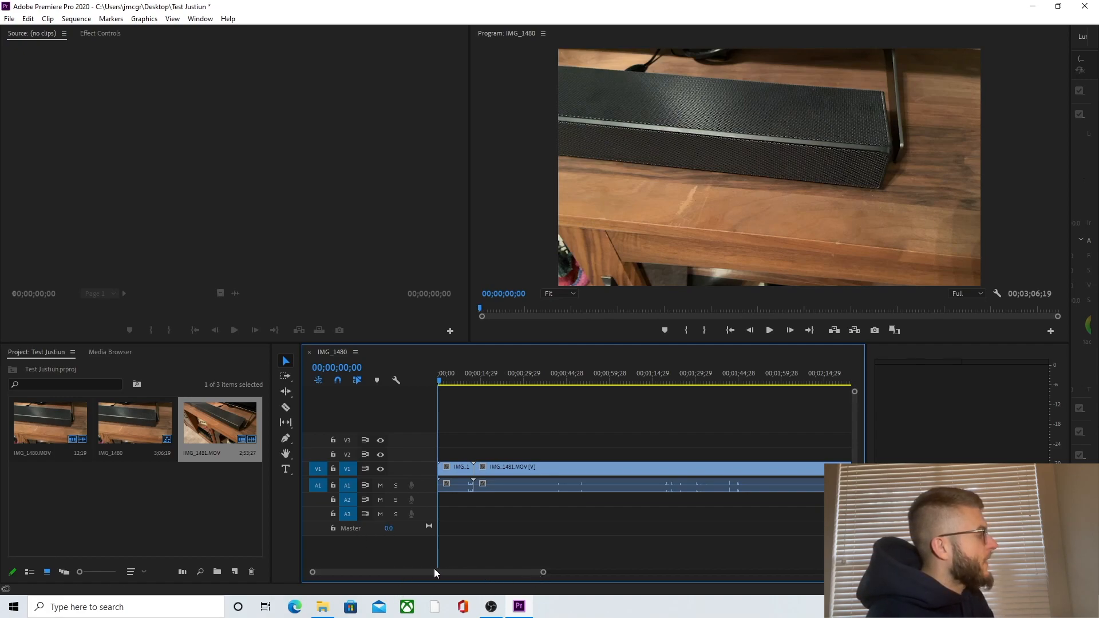
drag(434, 569, 558, 570)
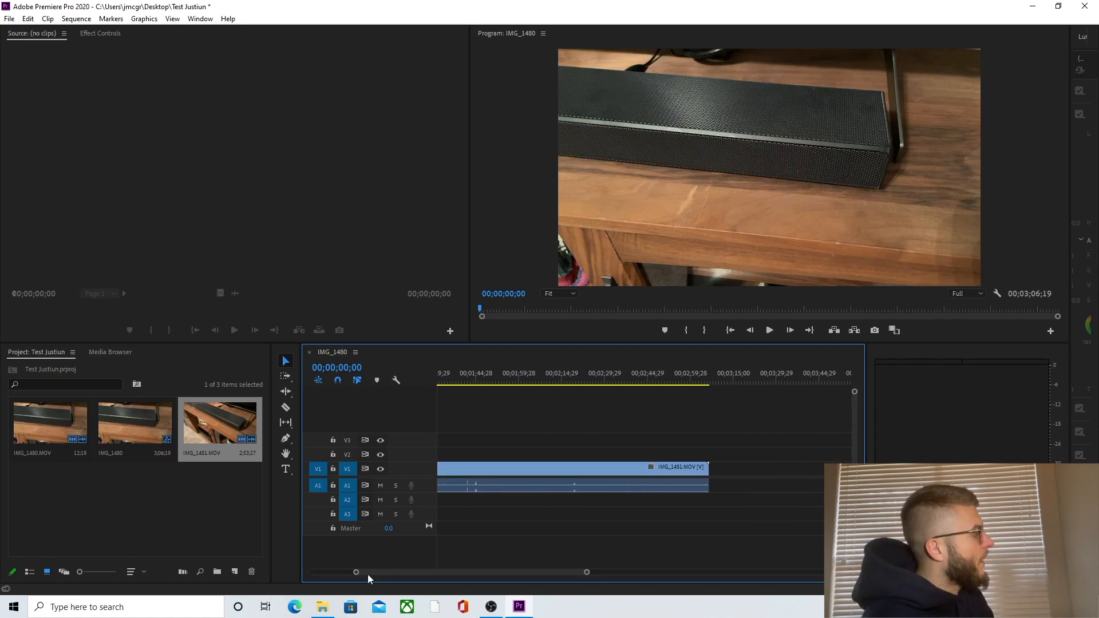
drag(390, 574, 331, 572)
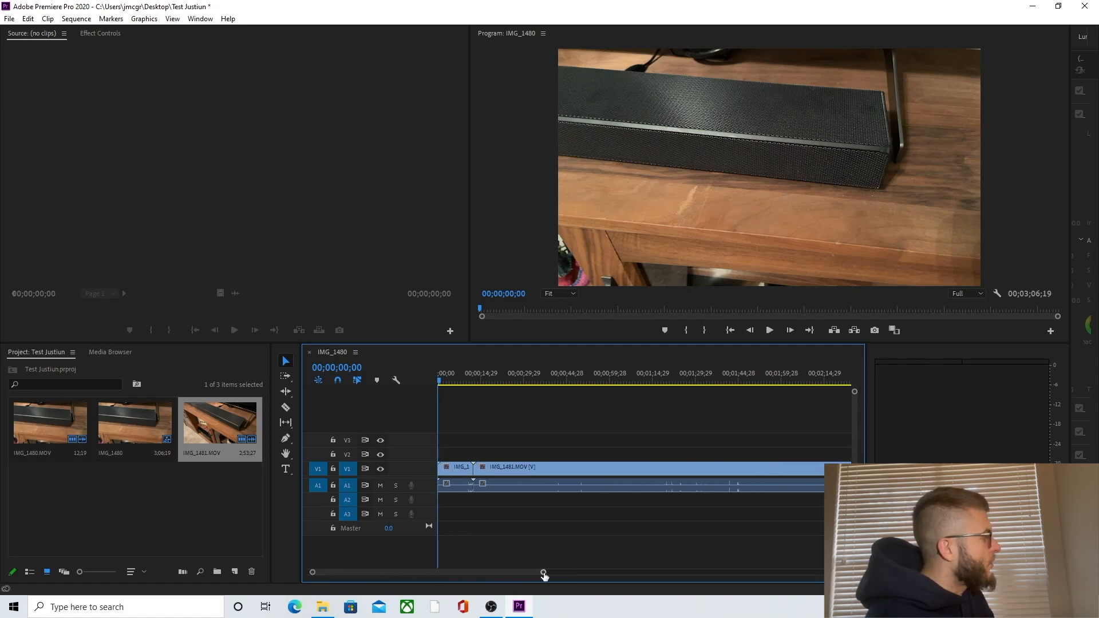
drag(543, 573, 743, 567)
drag(735, 568, 633, 574)
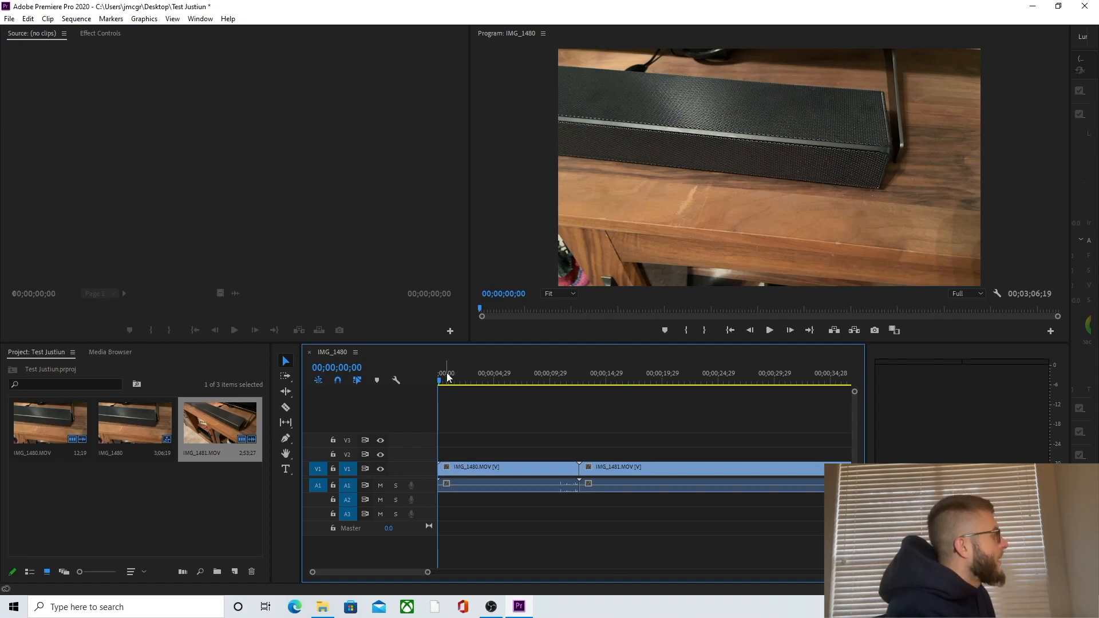
Play IMG_1480 from the start, replay it from 00;00;03;05 and stop playback at 00;00;06;20
mouse_move(440, 379)
mouse_down()
mouse_move(564, 365)
mouse_move(434, 376)
mouse_up()
click(449, 389)
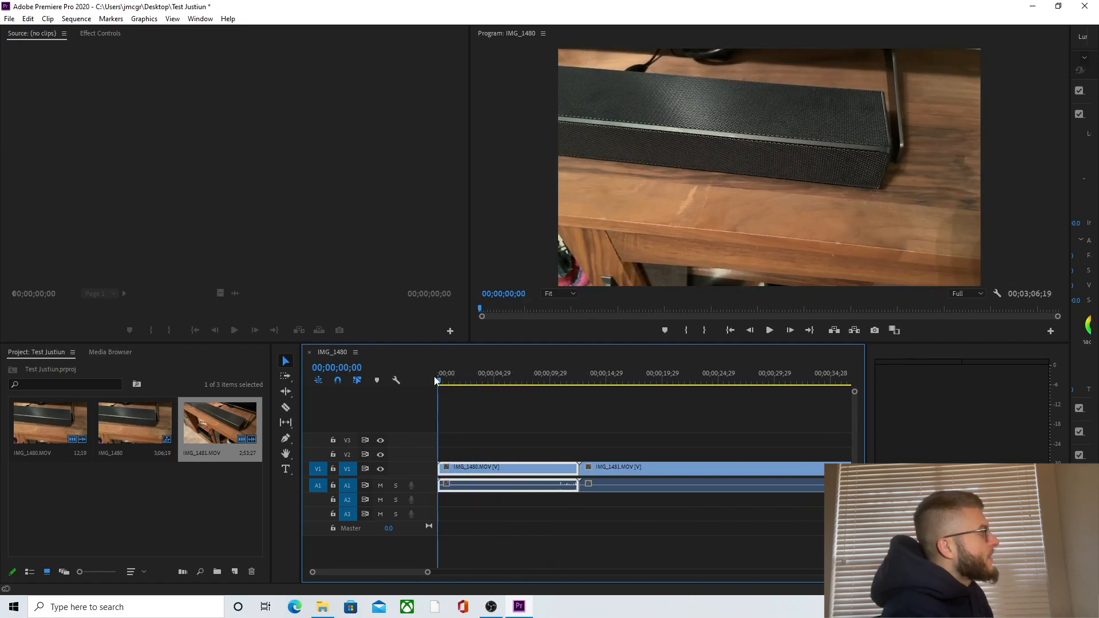
key(space)
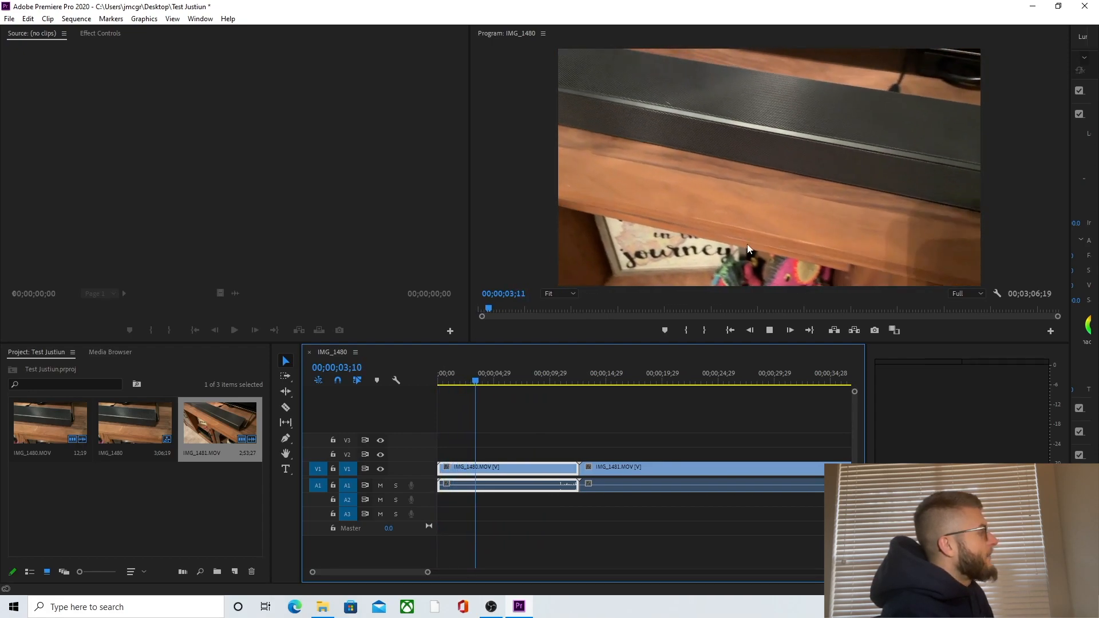
click(488, 381)
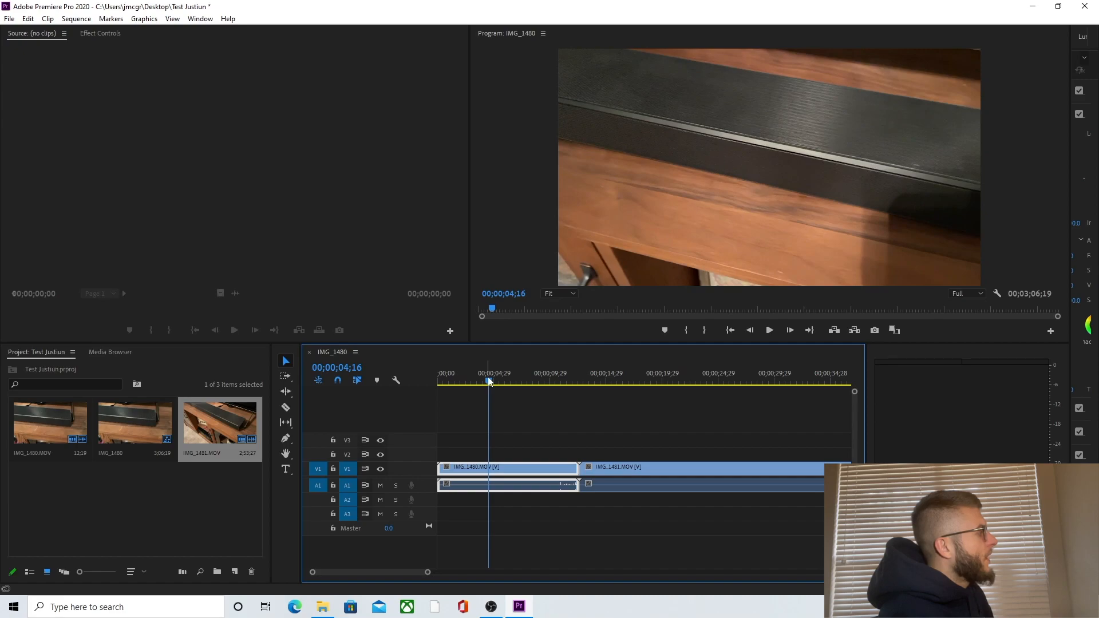
mouse_move(489, 381)
mouse_down()
mouse_move(440, 386)
mouse_move(574, 376)
mouse_move(445, 381)
mouse_move(565, 380)
mouse_move(472, 385)
mouse_up()
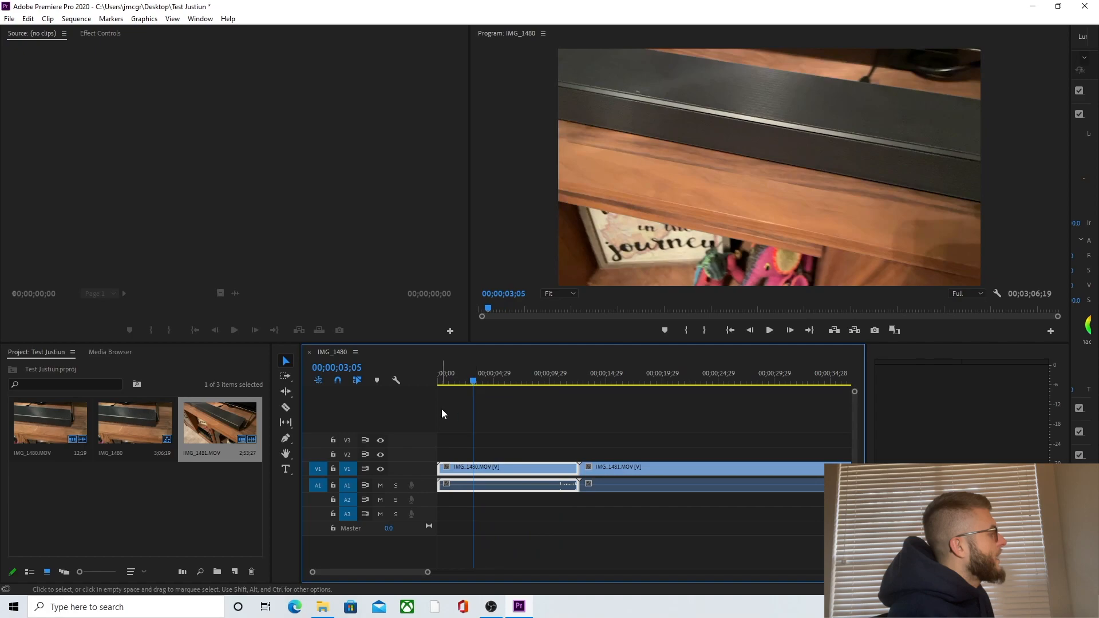
key(space)
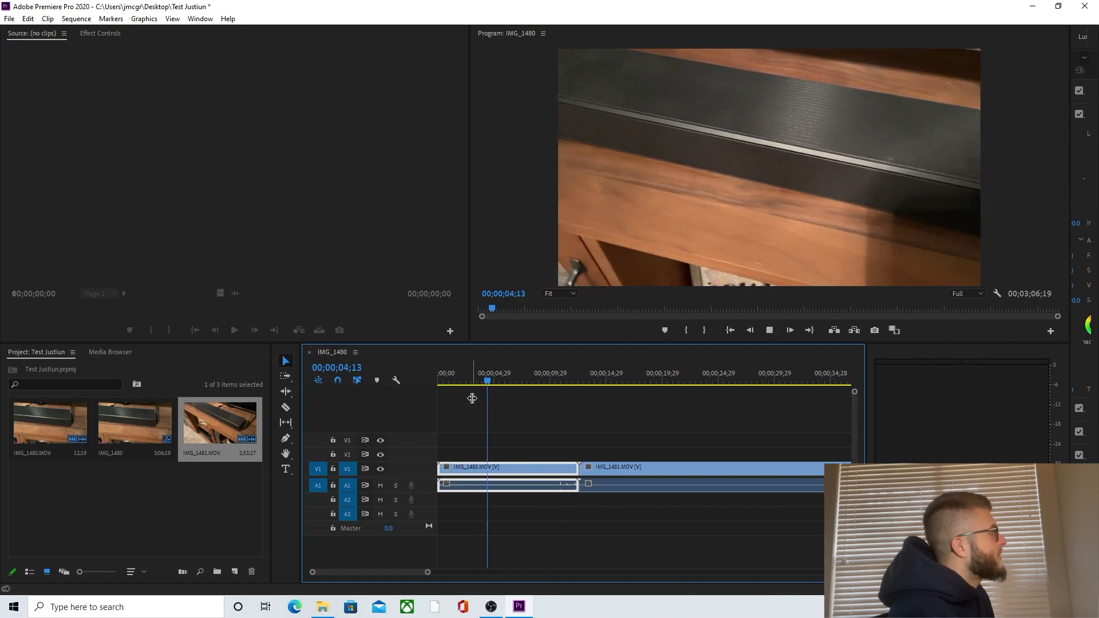
key(space)
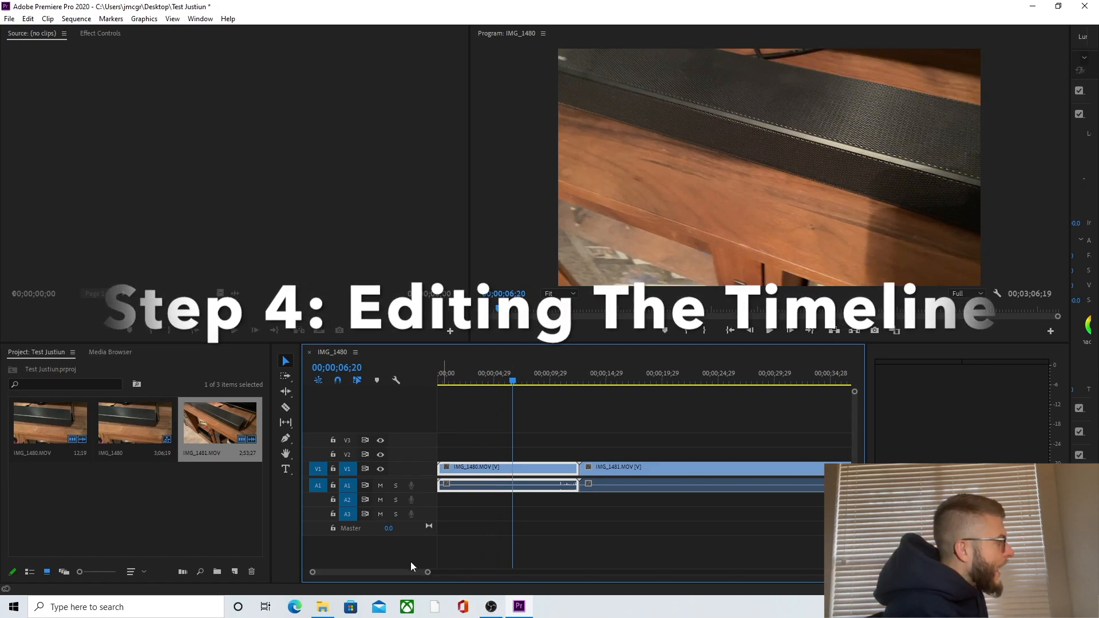
Split the IMG_1480 clip at the playhead, 00;00;06;20, with the Razor tool
mouse_move(428, 573)
mouse_down()
mouse_move(392, 574)
mouse_move(449, 566)
mouse_up()
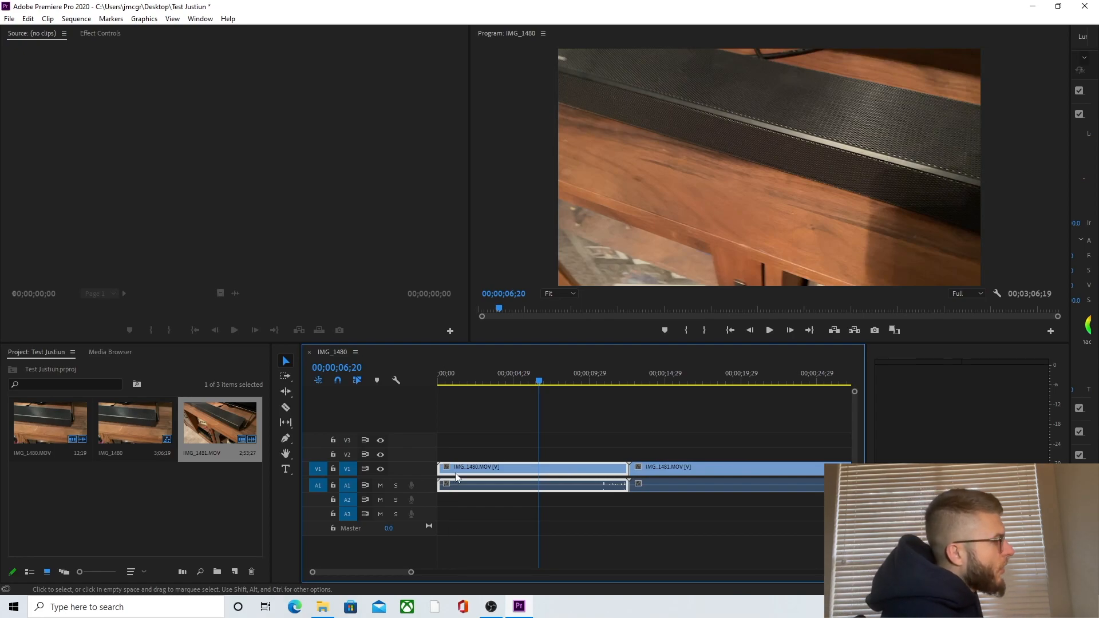
click(474, 445)
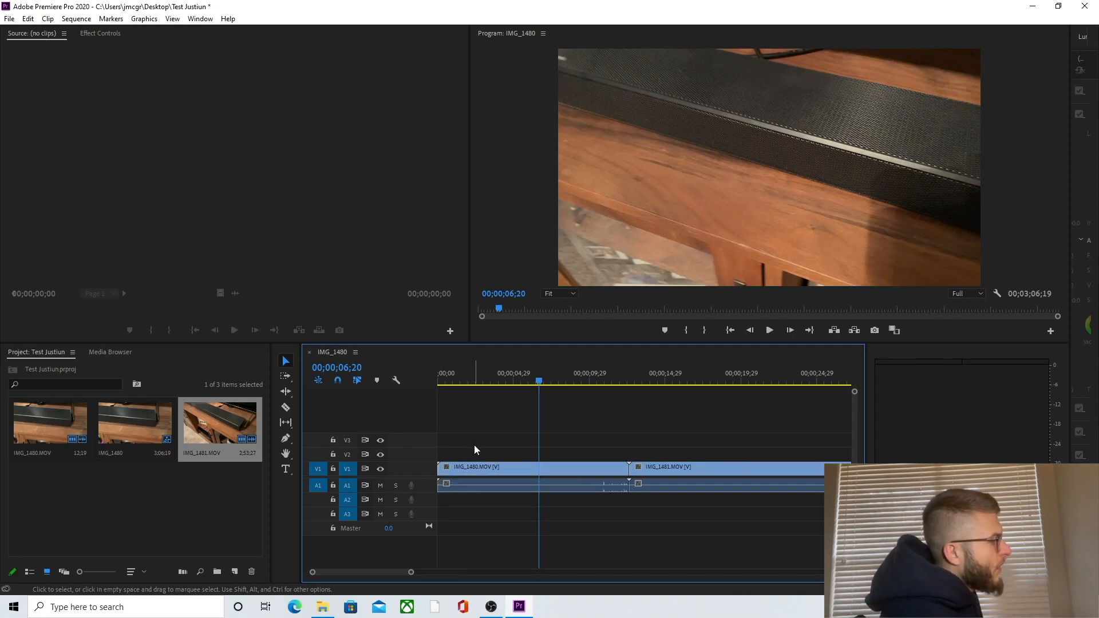
click(288, 406)
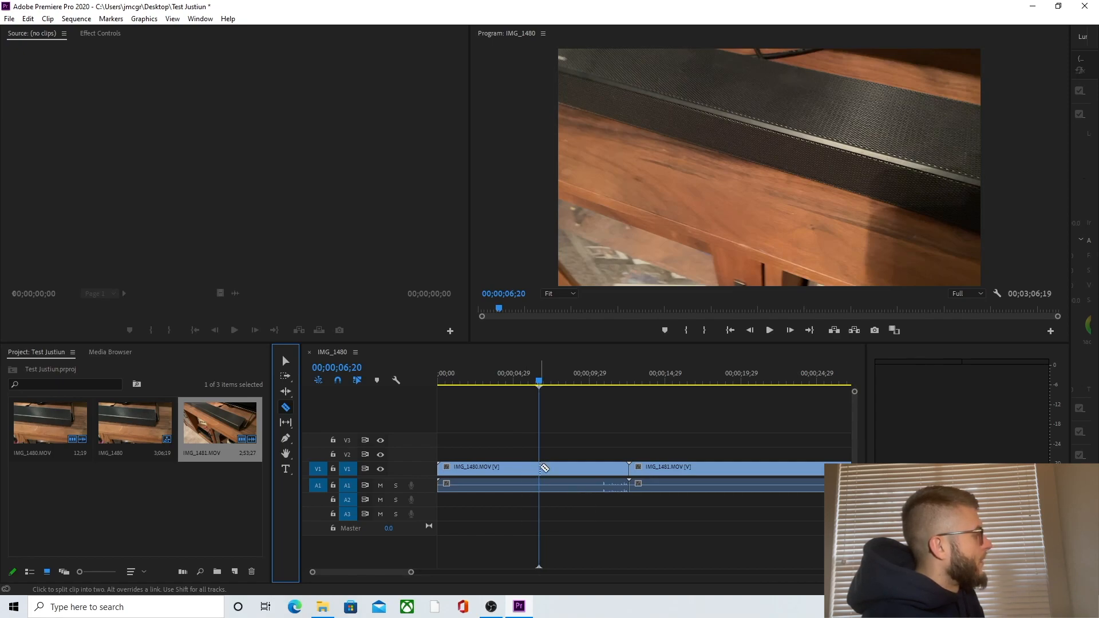
click(539, 468)
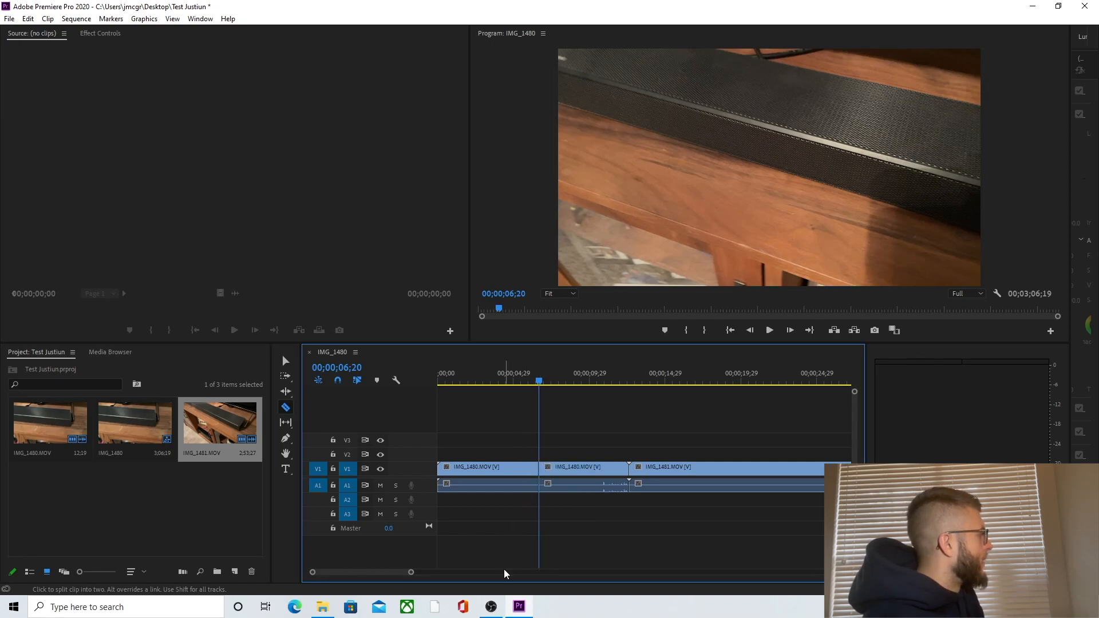
click(496, 607)
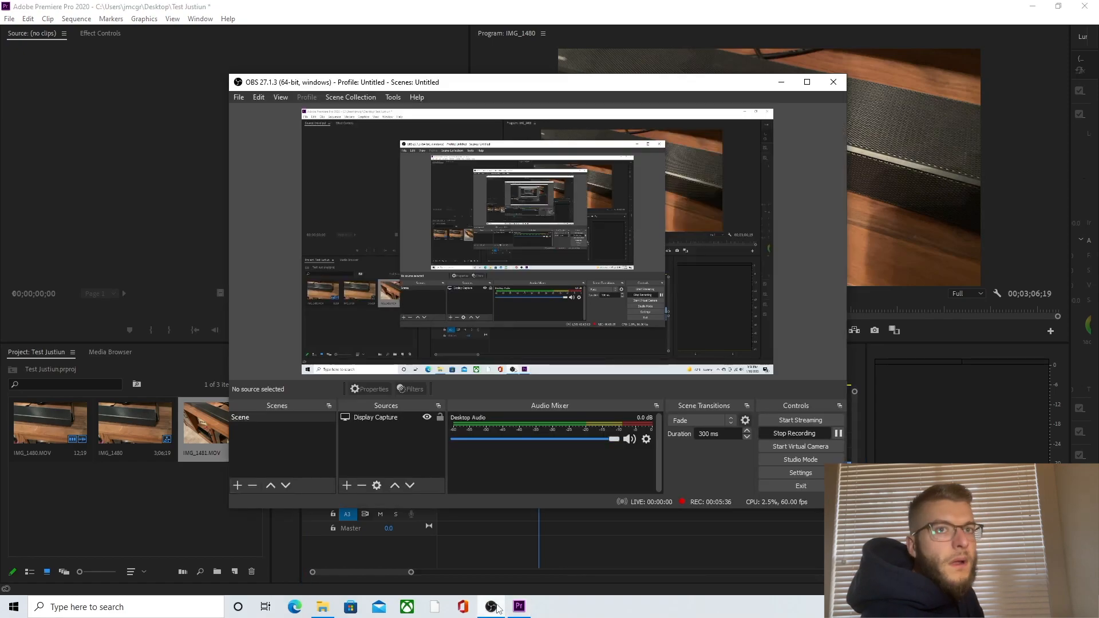
click(491, 606)
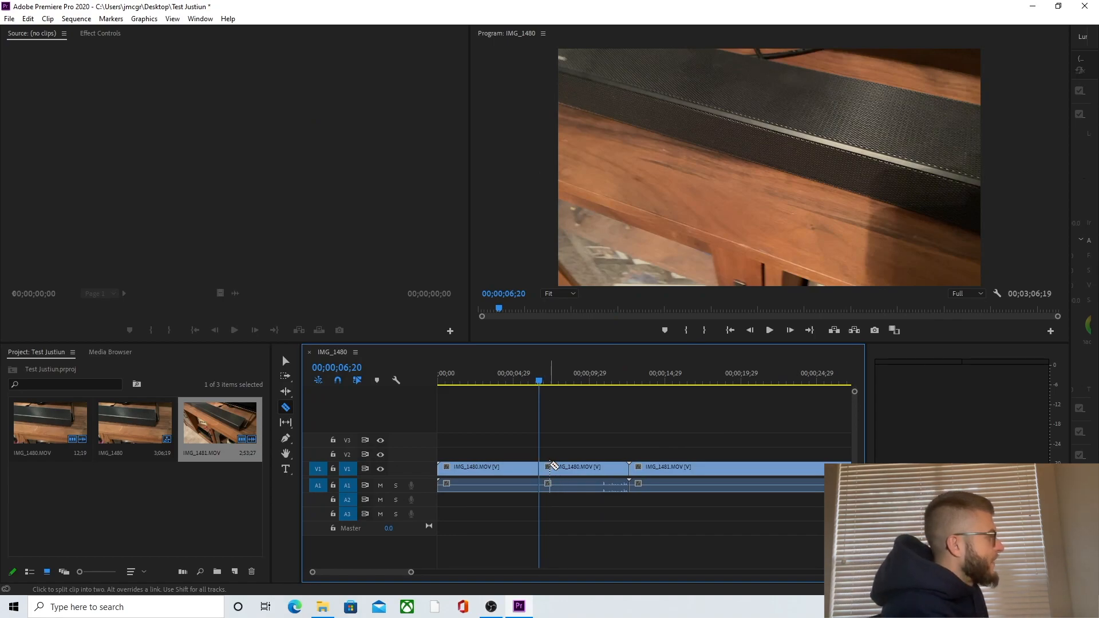
Activate the Selection tool and select the two halves of the split IMG_1480 clip in turn, ending with the second half
key(v)
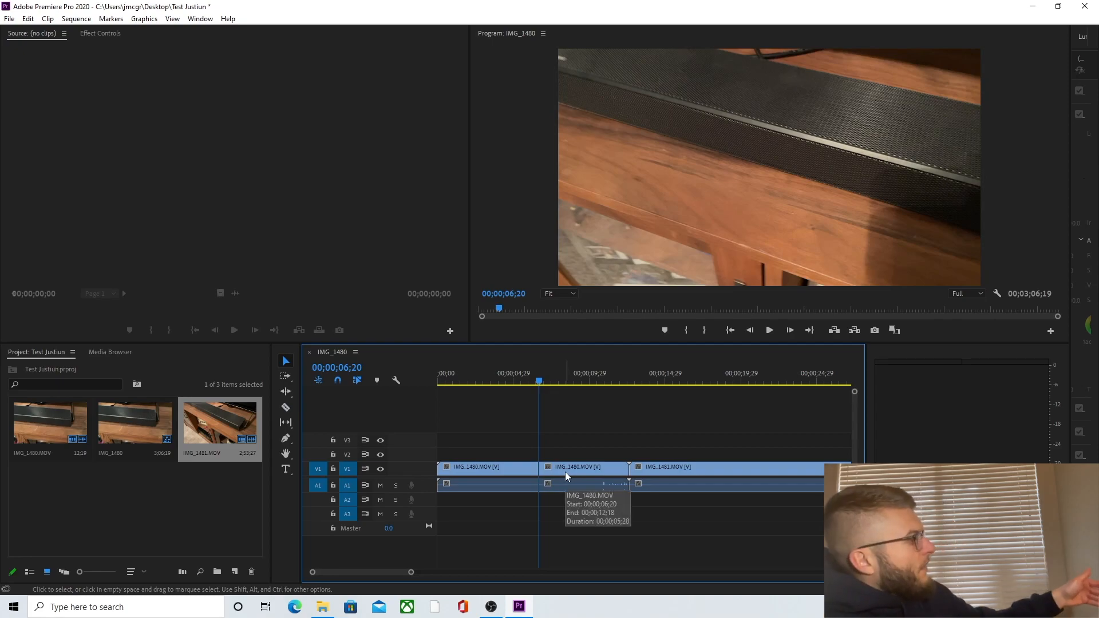
click(564, 472)
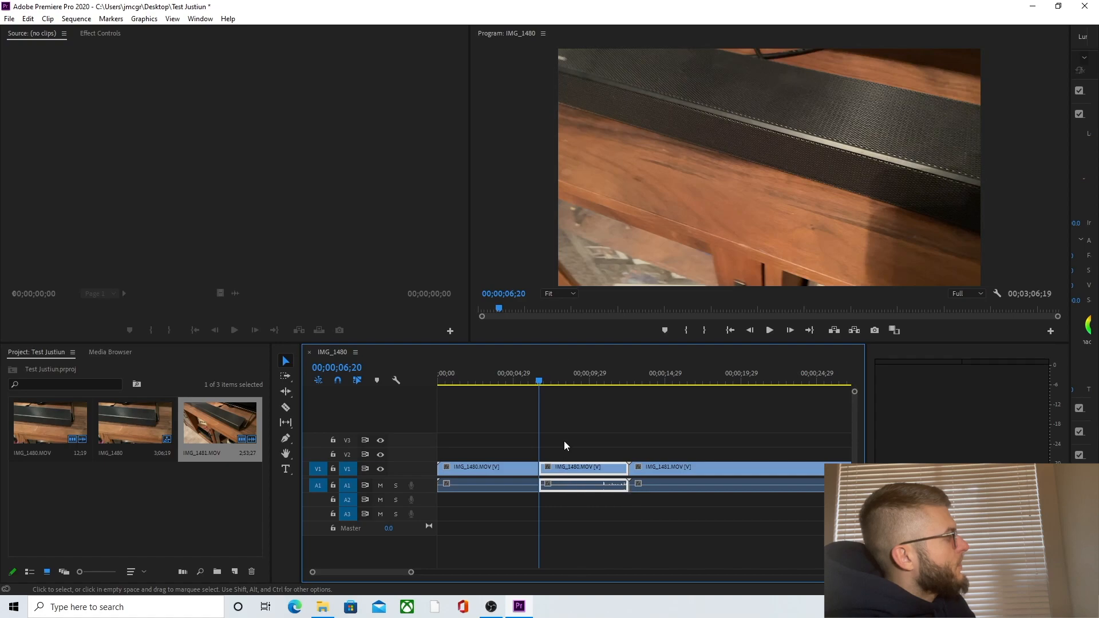
click(514, 472)
click(575, 478)
click(519, 472)
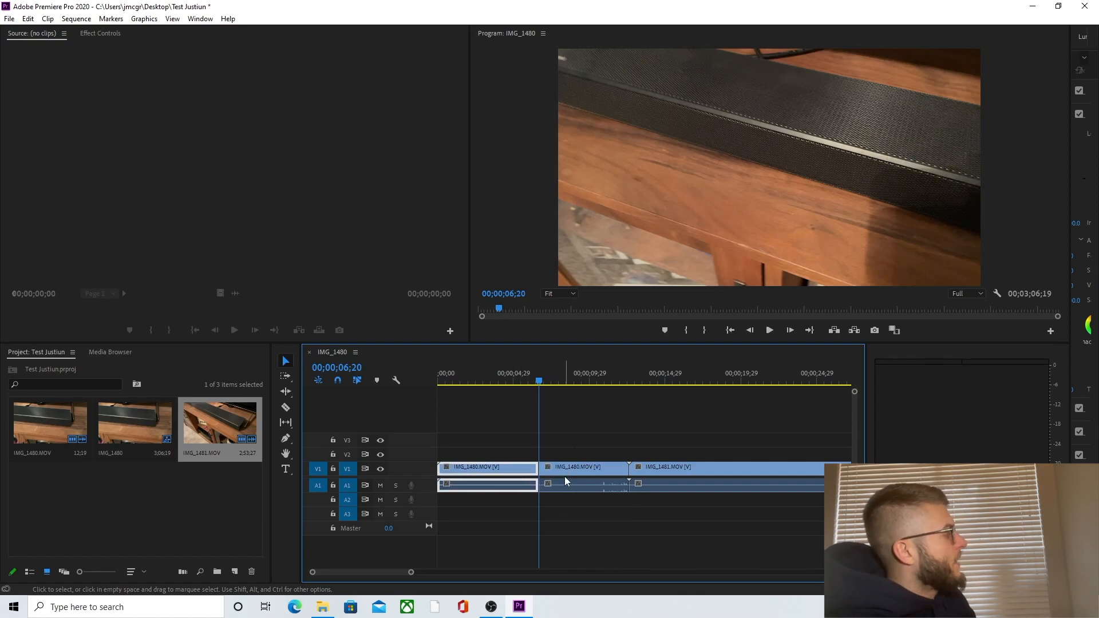
click(593, 466)
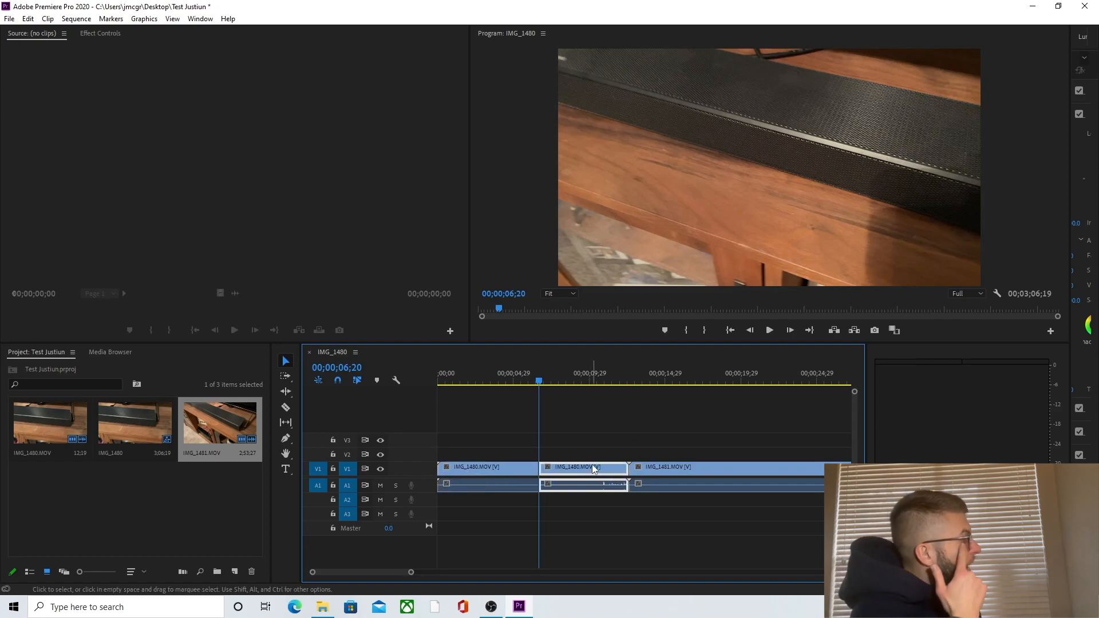
Play the sequence across the cut from 00;00;06;20 into IMG_1481 and stop playback at 00;00;13;05
click(554, 457)
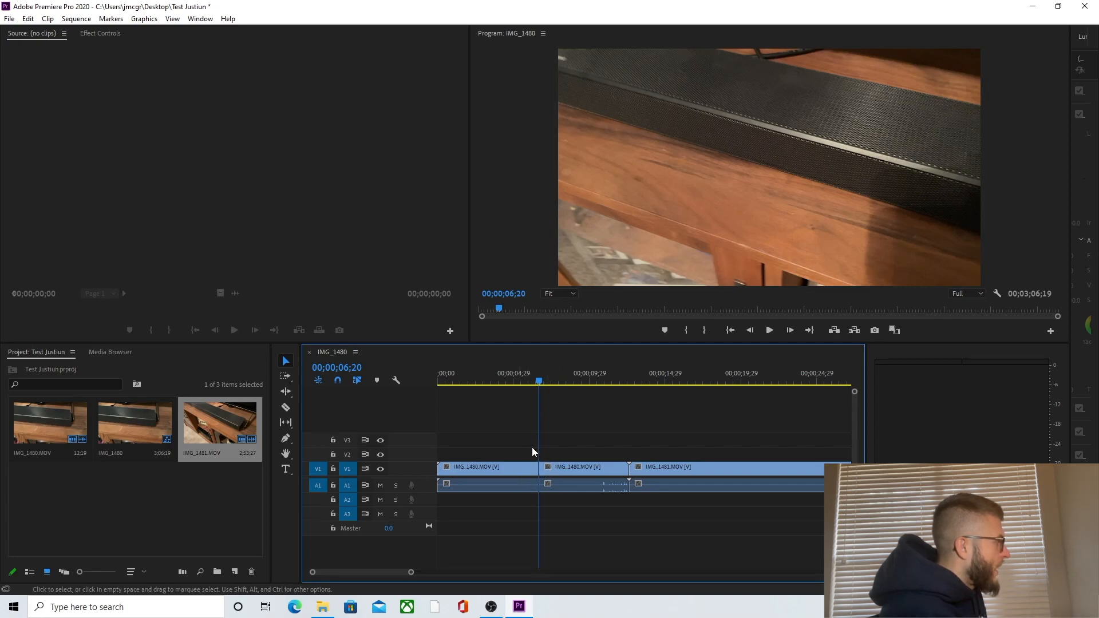
click(562, 466)
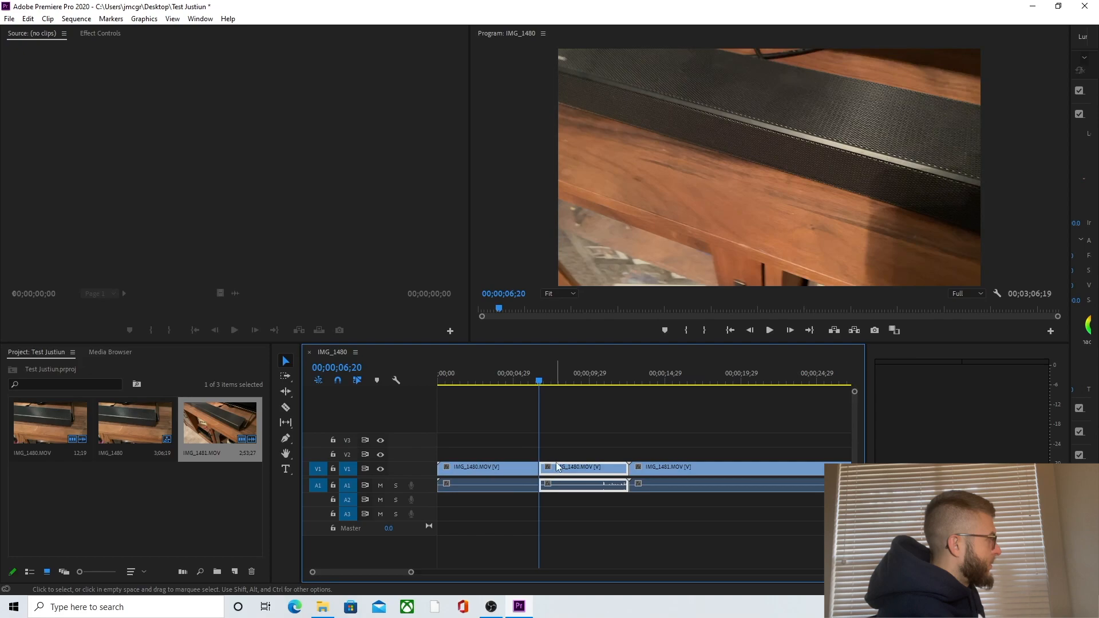
click(546, 455)
key(space)
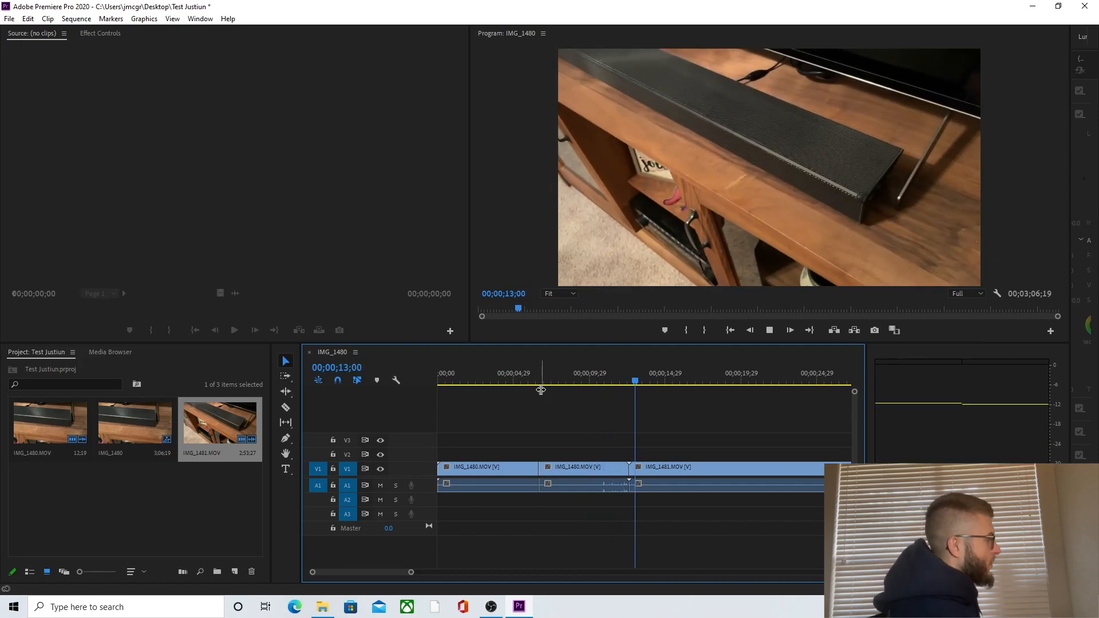
key(space)
Delete the second half of the split IMG_1480 clip and move IMG_1481 against the remaining half to close the gap
click(572, 466)
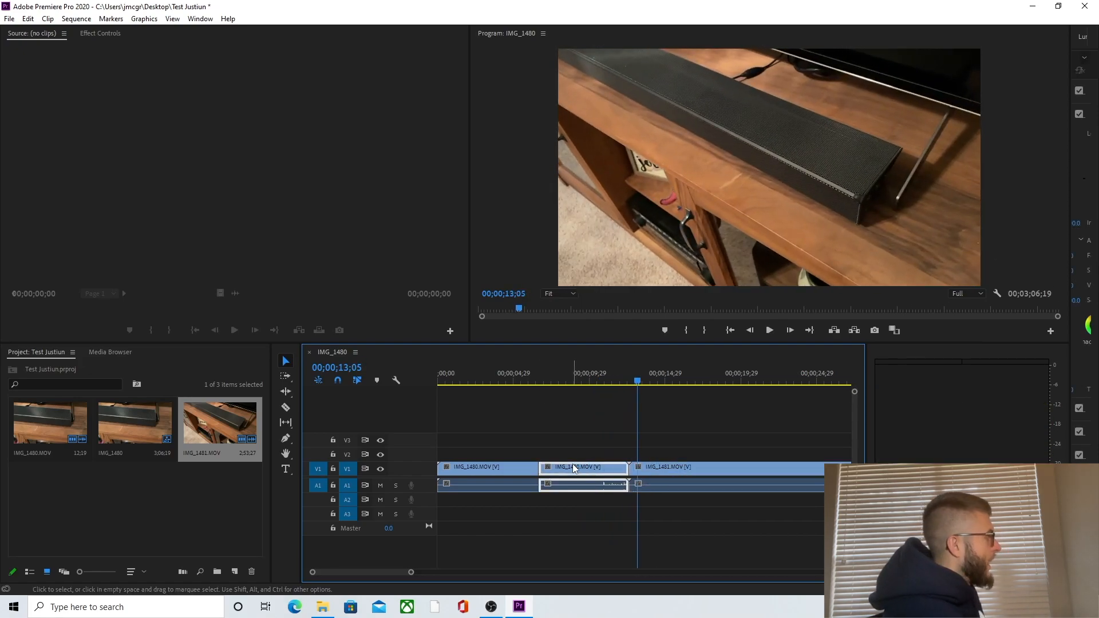
key(Delete)
drag(655, 466, 572, 465)
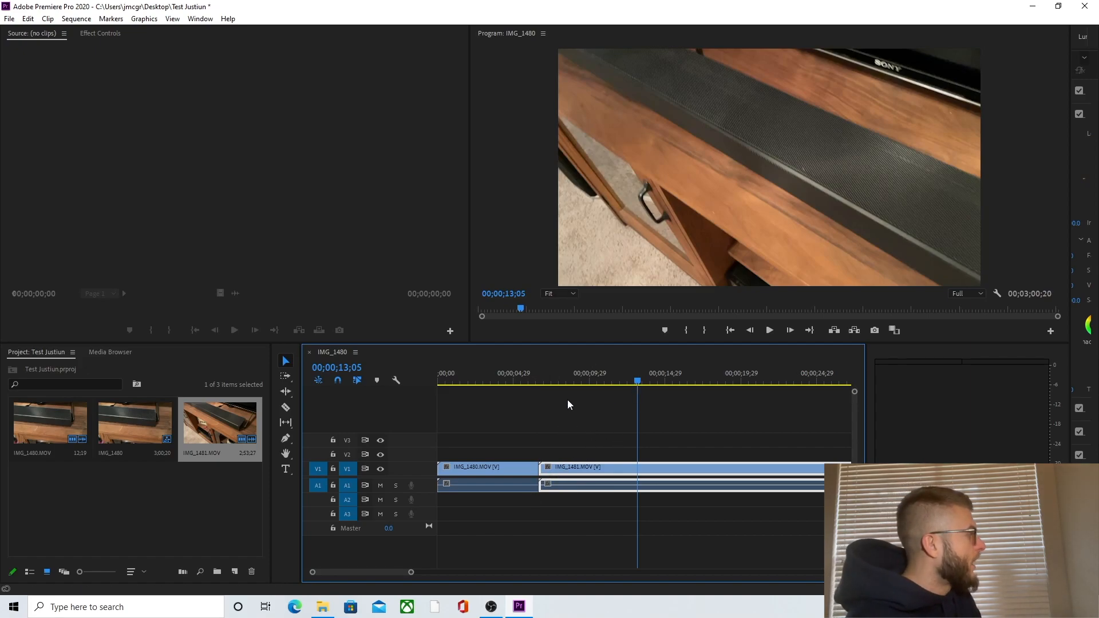
click(597, 431)
Play the shortened edit from the start of the sequence and stop at 00;00;13;01
drag(638, 387, 404, 404)
key(space)
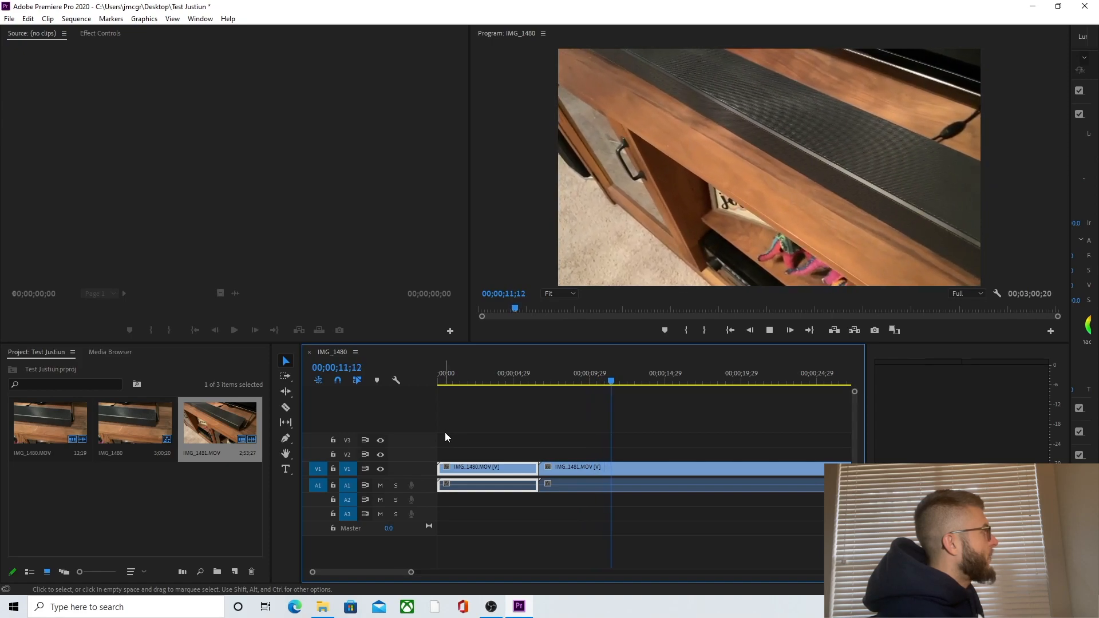
key(space)
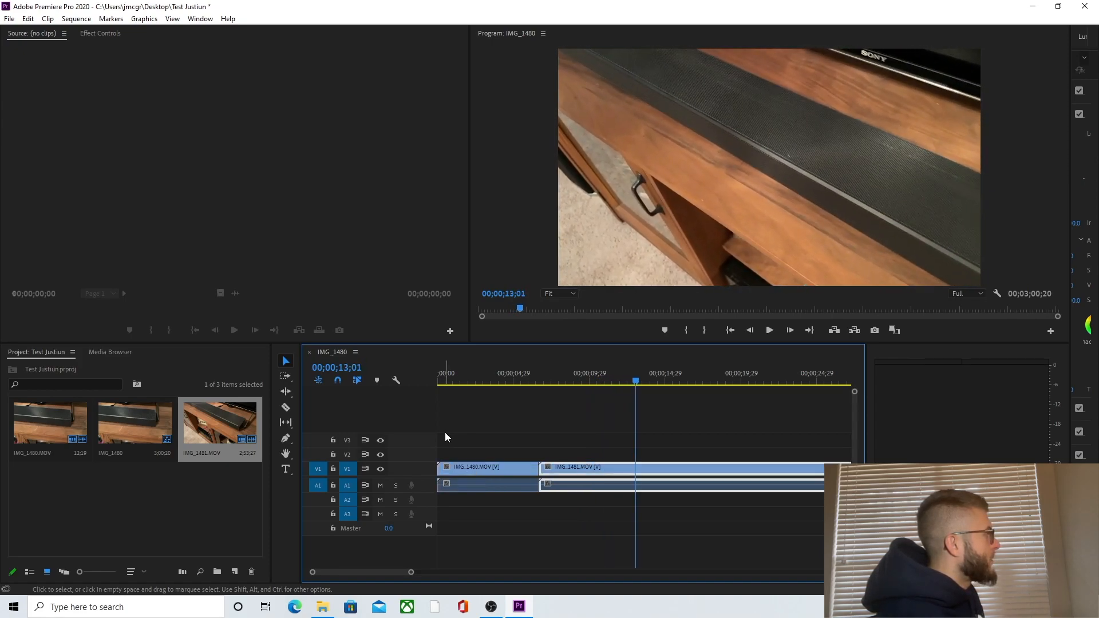
Split the IMG_1481 clip at 00;00;09;28 with the Razor tool and return to the Selection tool
drag(638, 381, 590, 401)
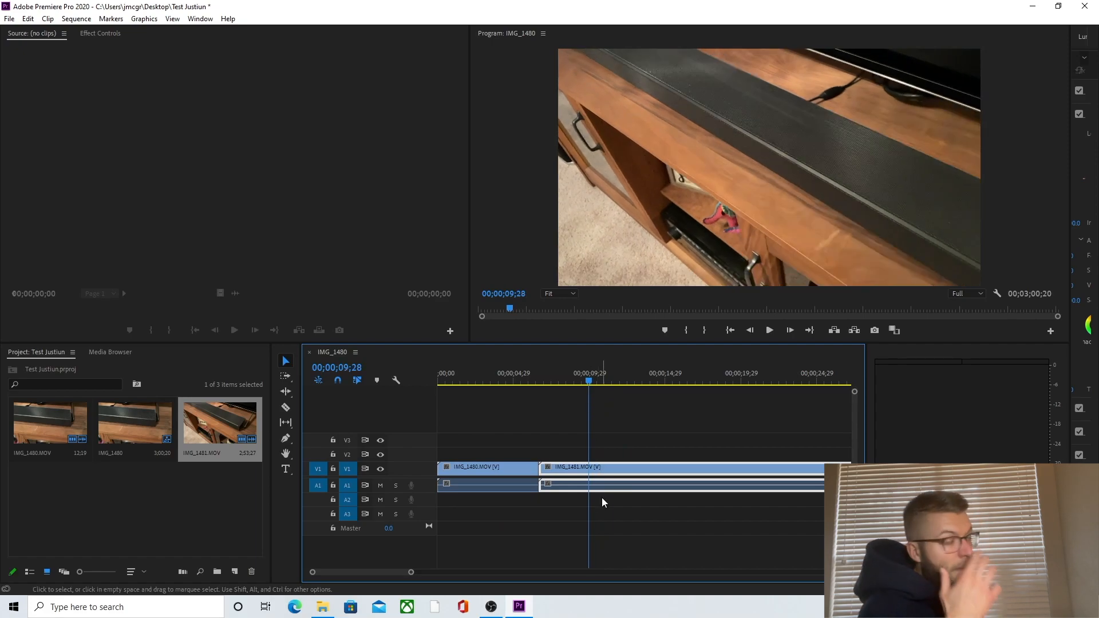
key(c)
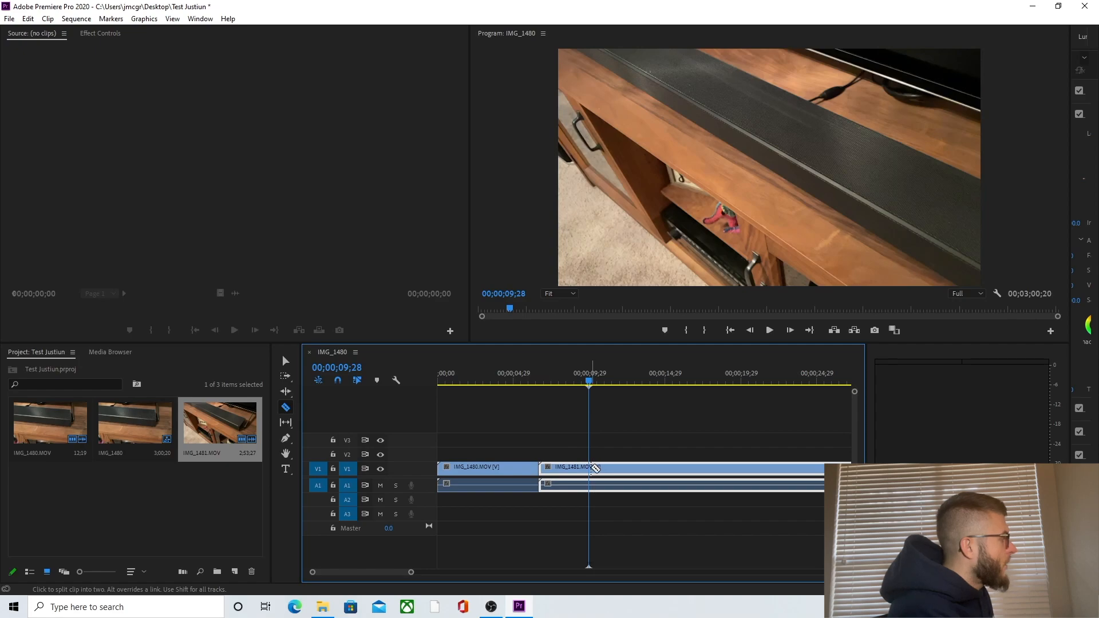
click(593, 468)
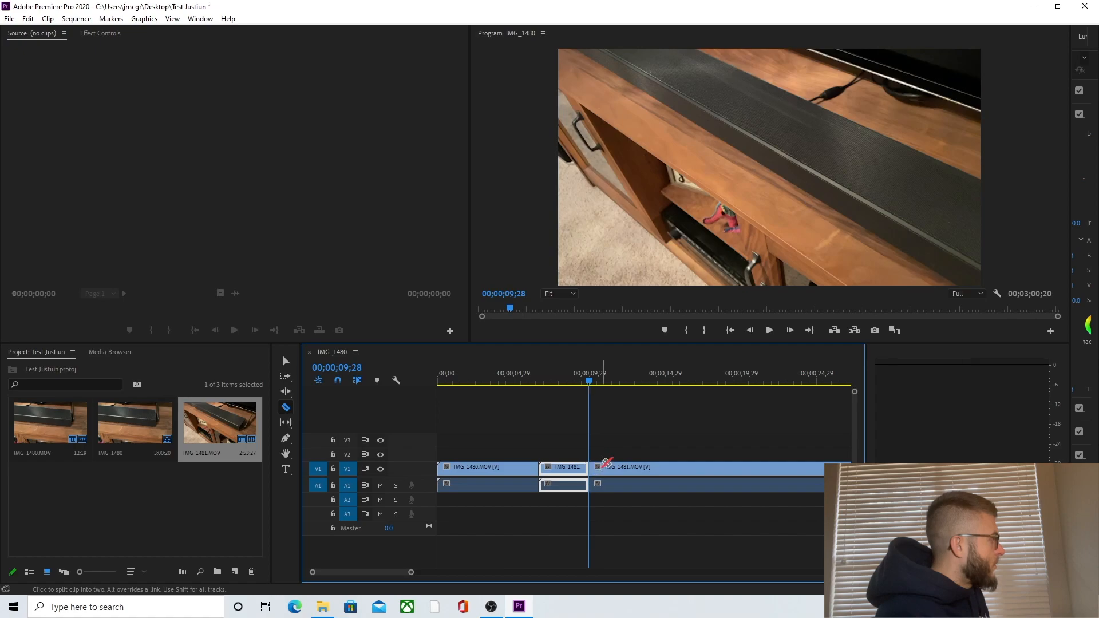
key(v)
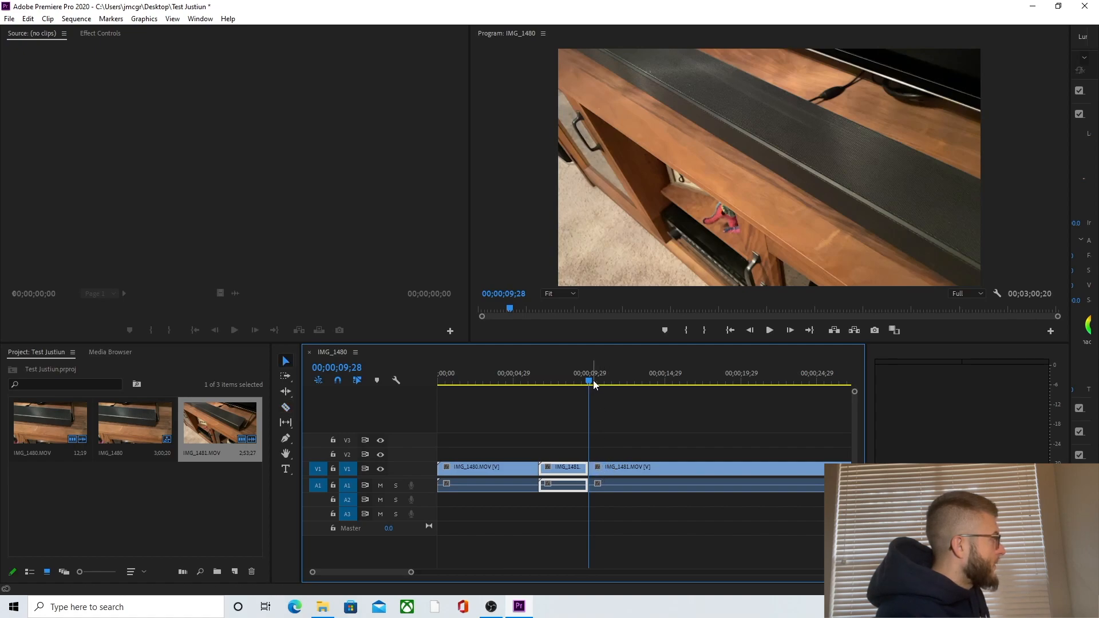
Make a second Razor cut in IMG_1481 at 00;00;13;15 and return to the Selection tool
drag(590, 379, 644, 380)
key(c)
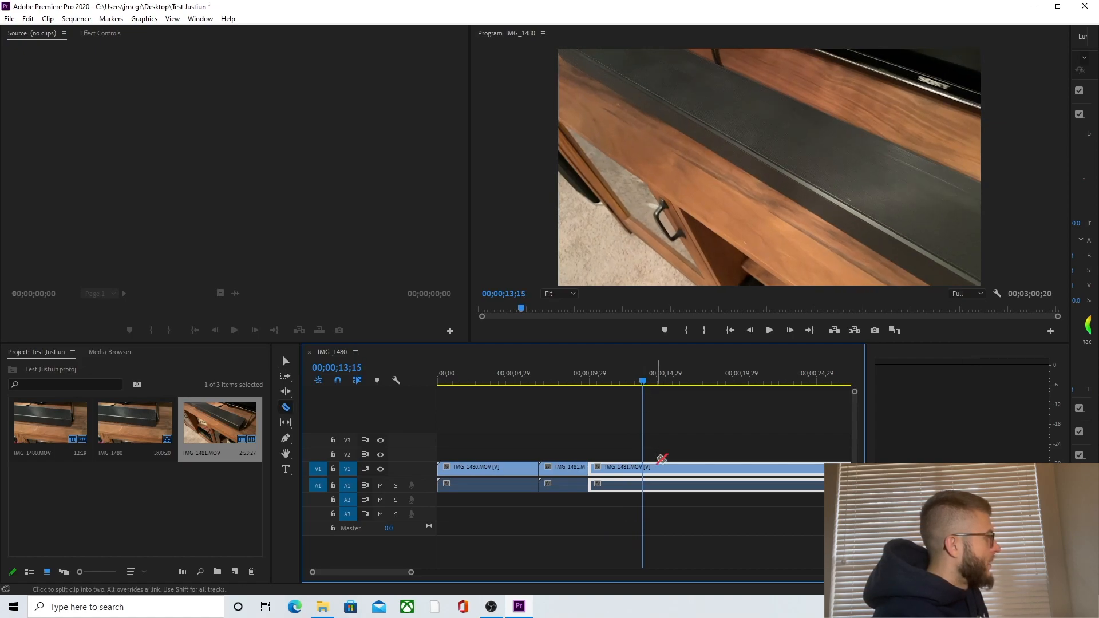
click(643, 469)
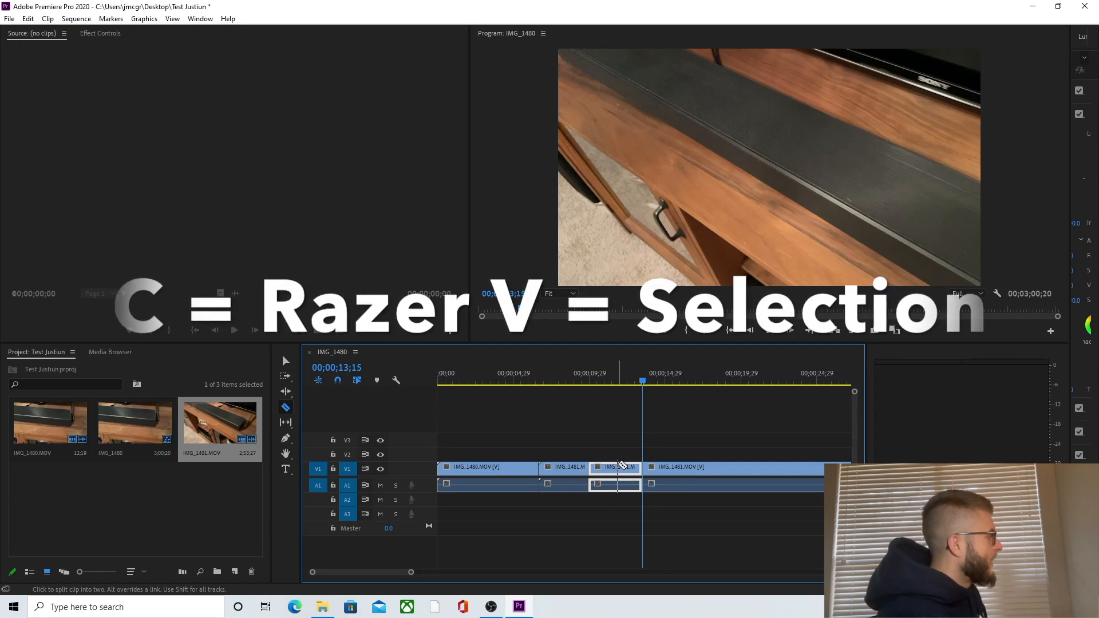
key(v)
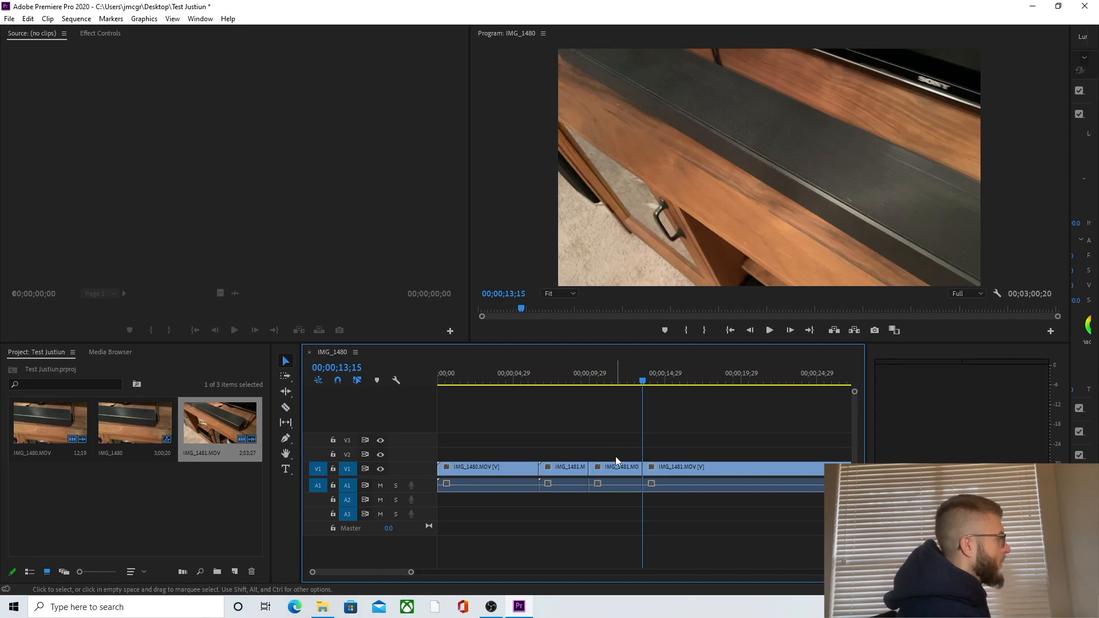
Delete the IMG_1481 piece between 00;00;09;28 and 00;00;13;15 and move the rest of the clip back to close the gap
key(Delete)
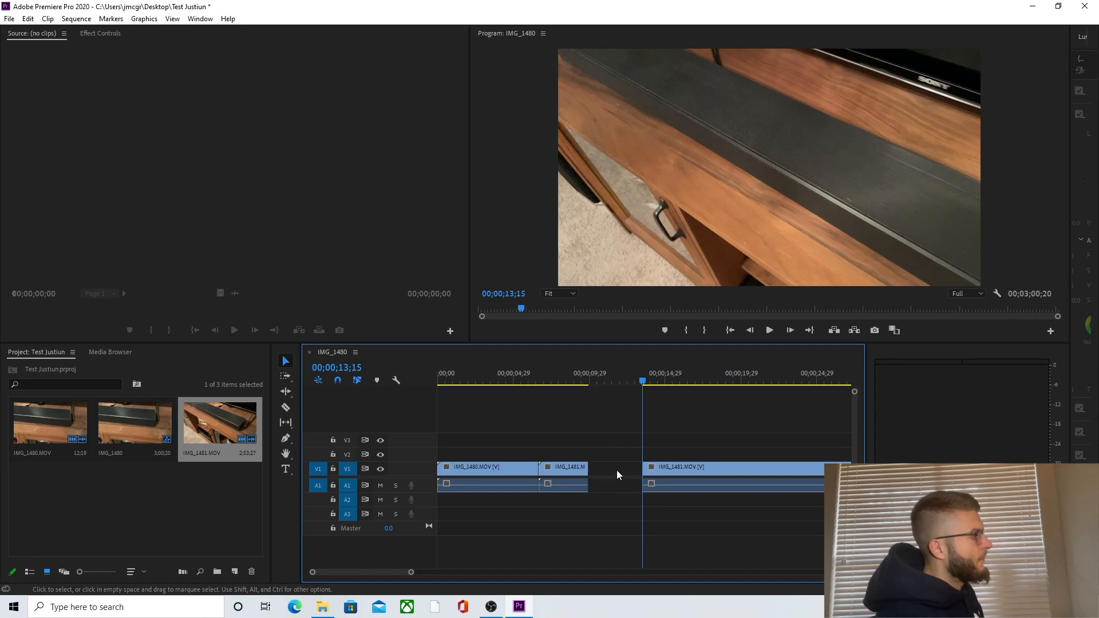
key(ctrl+z)
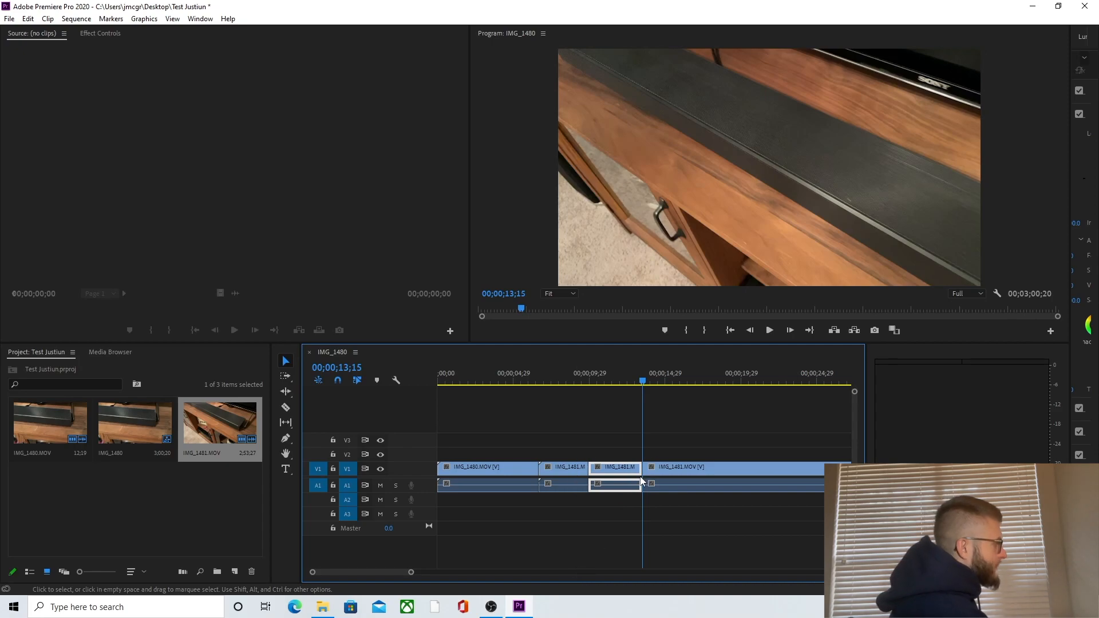
key(Delete)
drag(661, 466, 617, 482)
Play the sequence from its start through the new cuts, stop at 00;00;15;12 and clear the clip selection
drag(641, 380, 349, 413)
key(space)
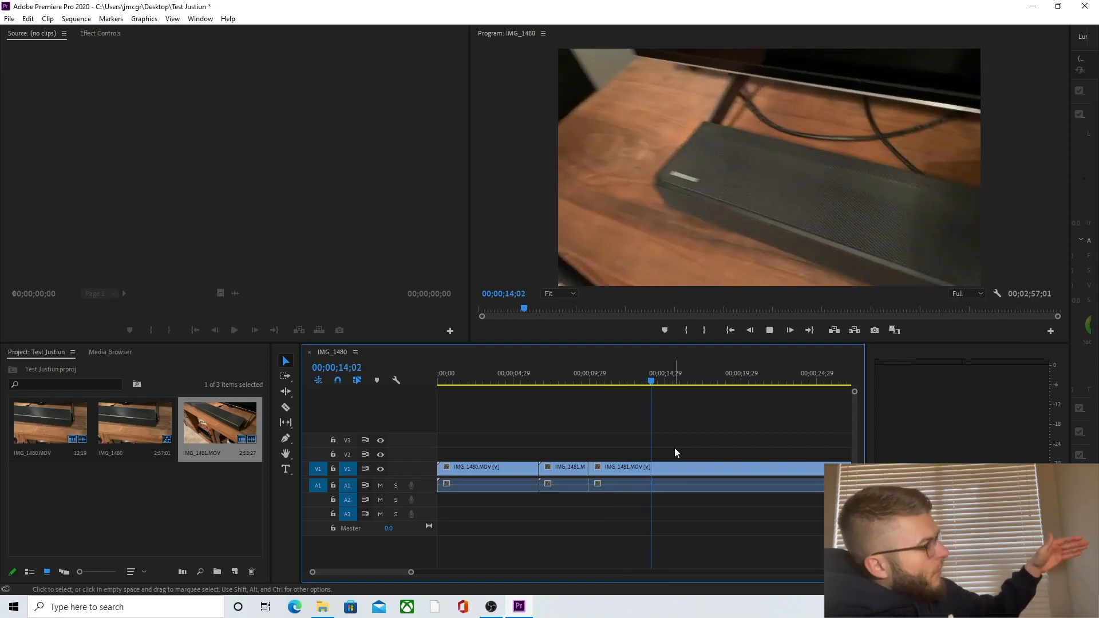
key(space)
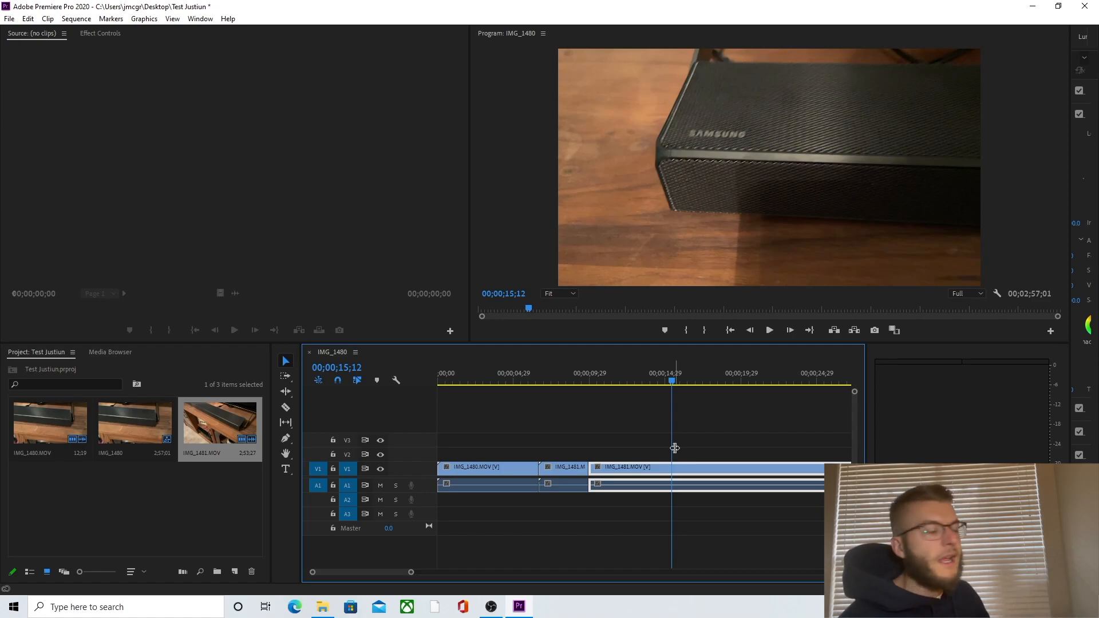
click(668, 436)
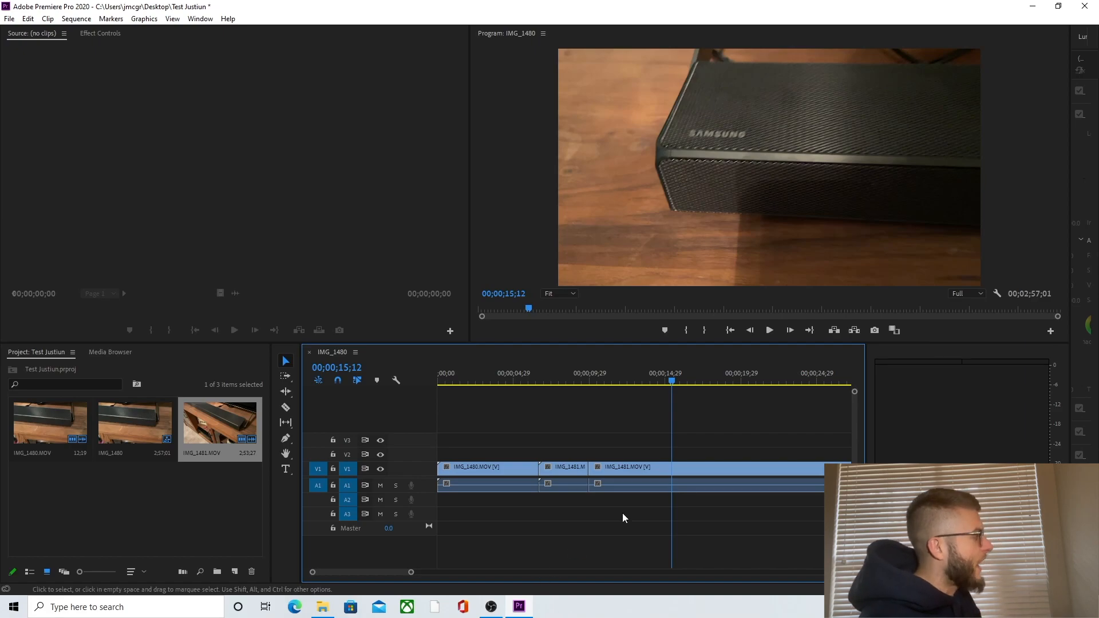
Return the playhead to the start of the sequence and create a legacy title named Welcome
key(Home)
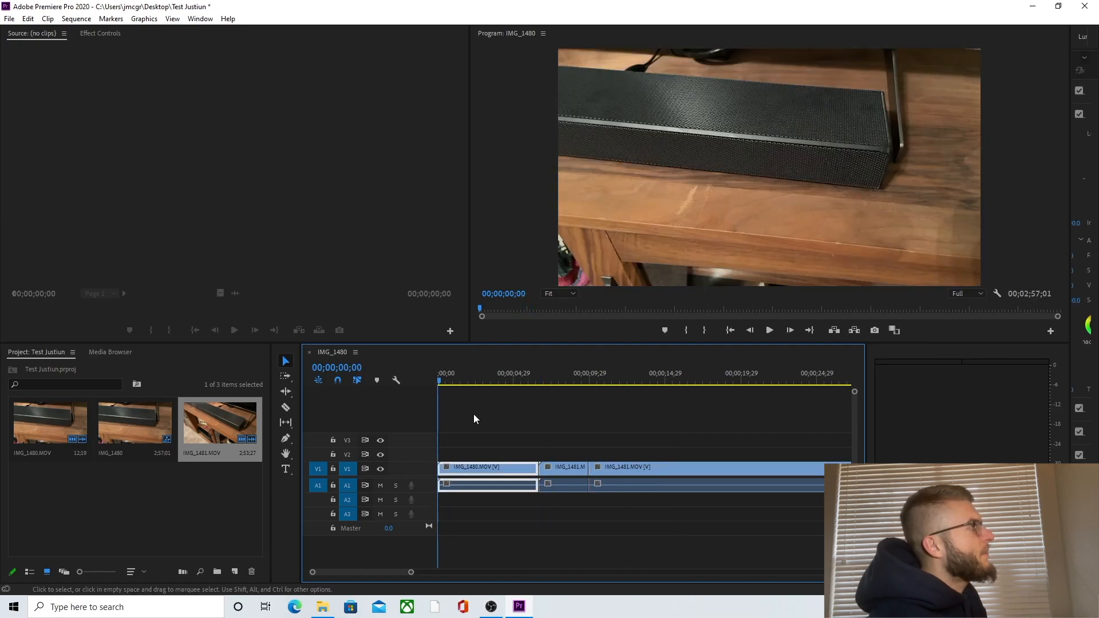
click(9, 19)
mouse_move(35, 32)
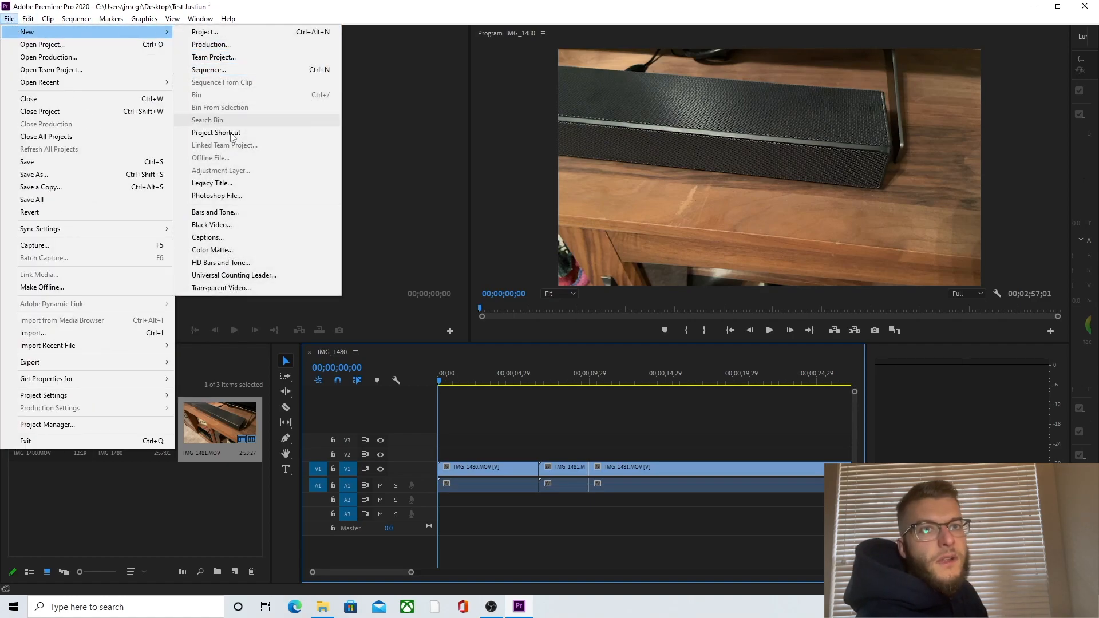
click(229, 182)
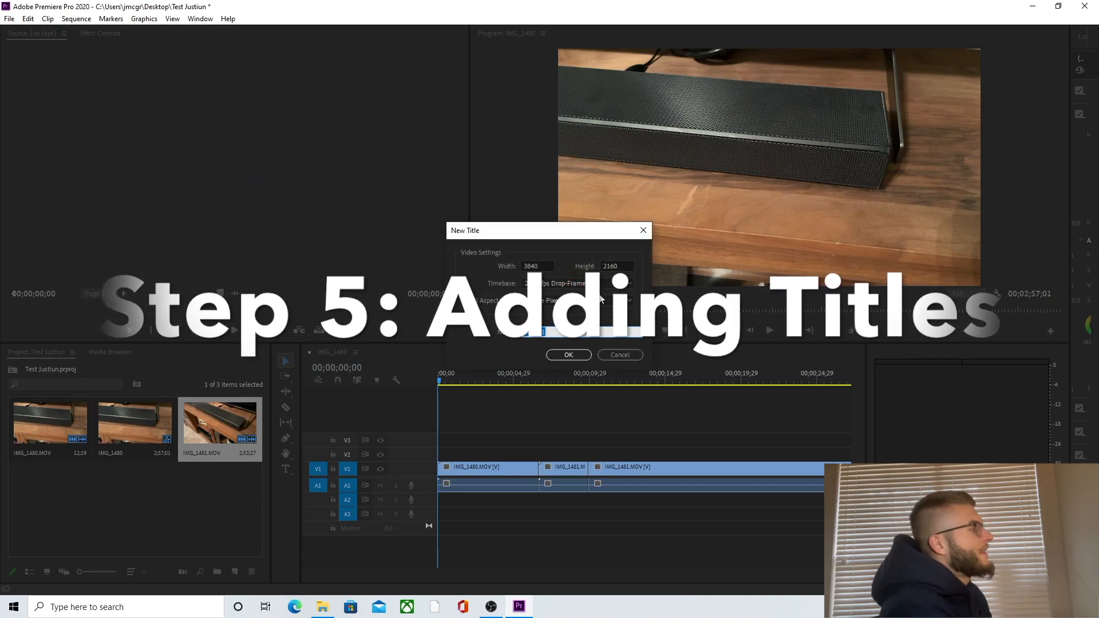
text(Welcome)
key(Return)
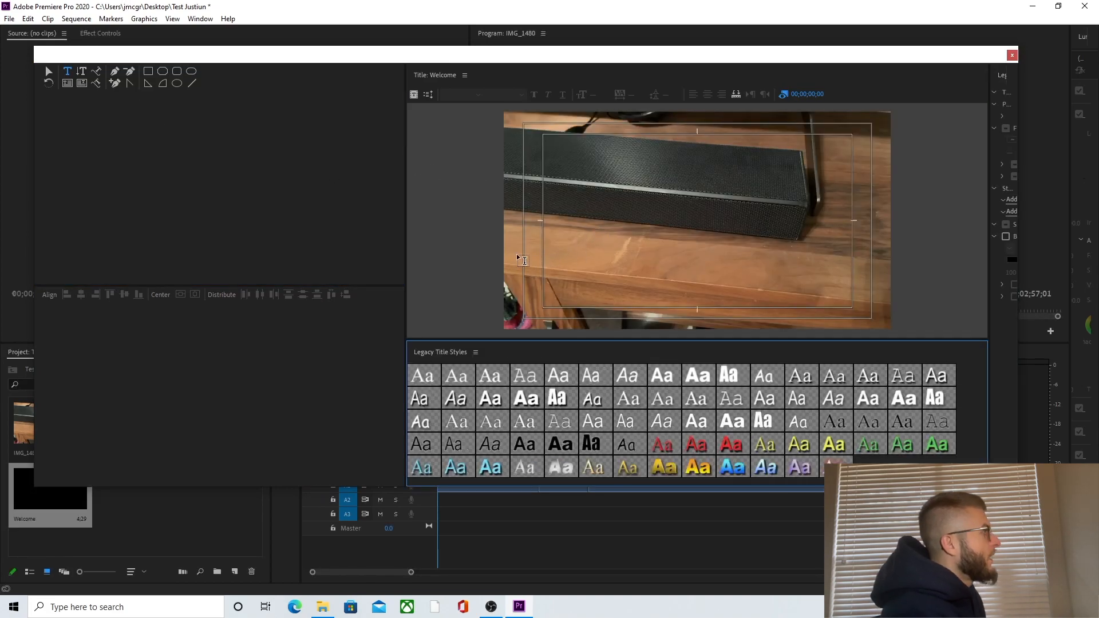
Add the text WELCOME with the Type tool in the lower part of the title frame
click(518, 256)
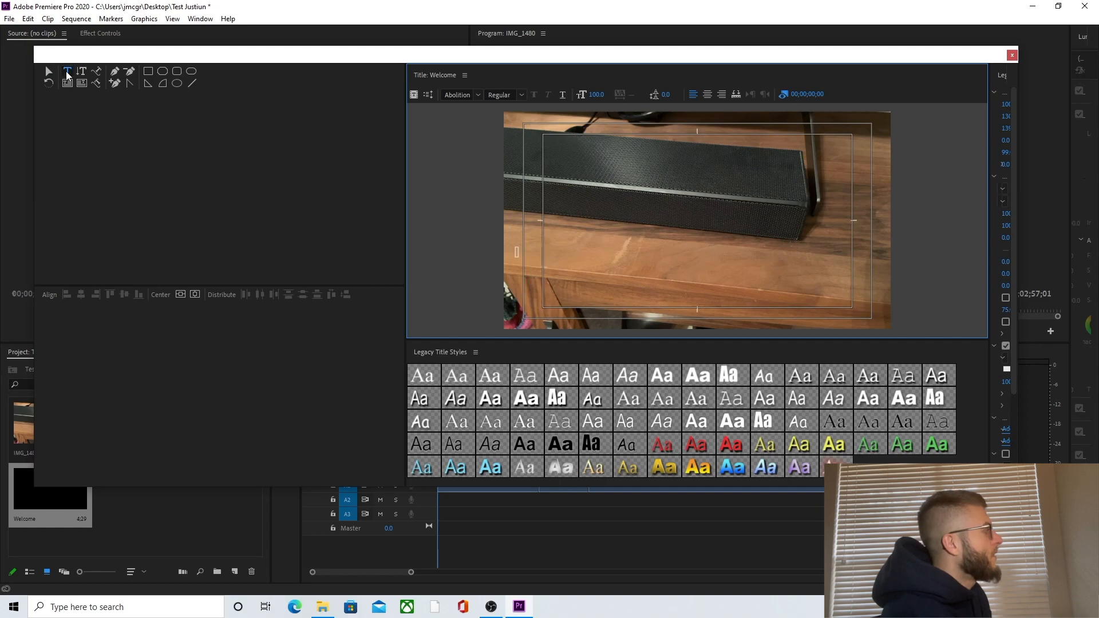
click(68, 74)
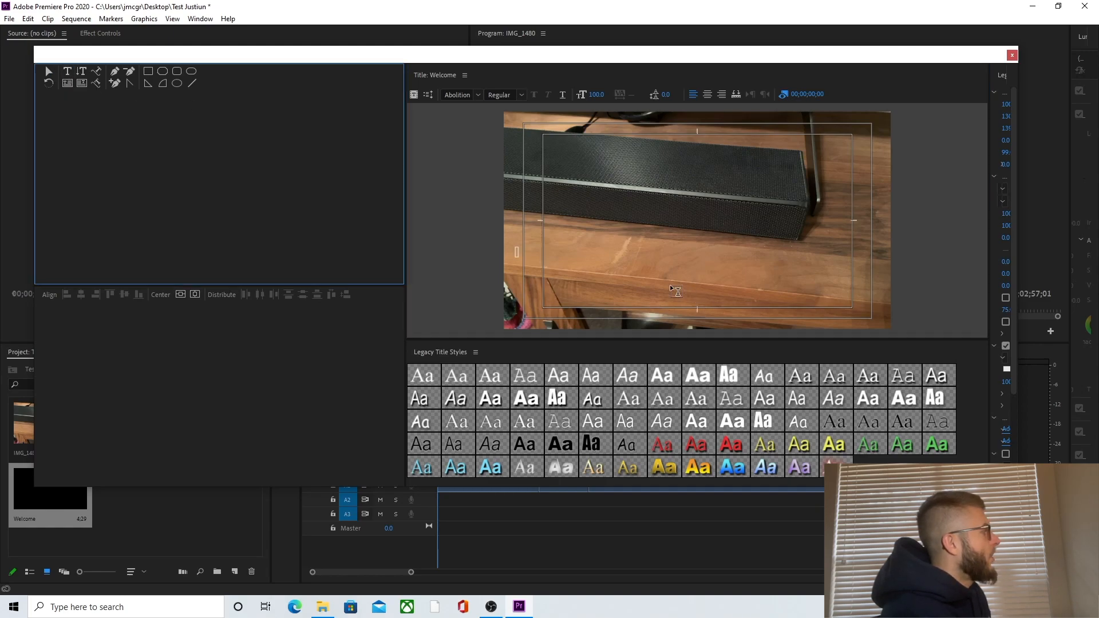
click(607, 260)
click(535, 260)
click(560, 259)
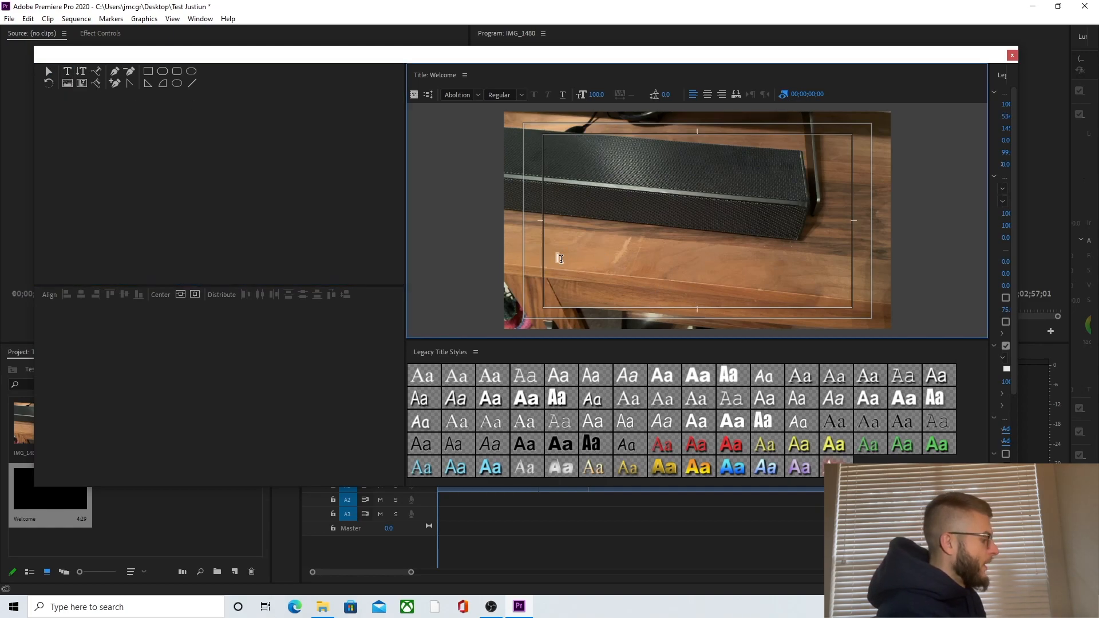
text(WELCOME)
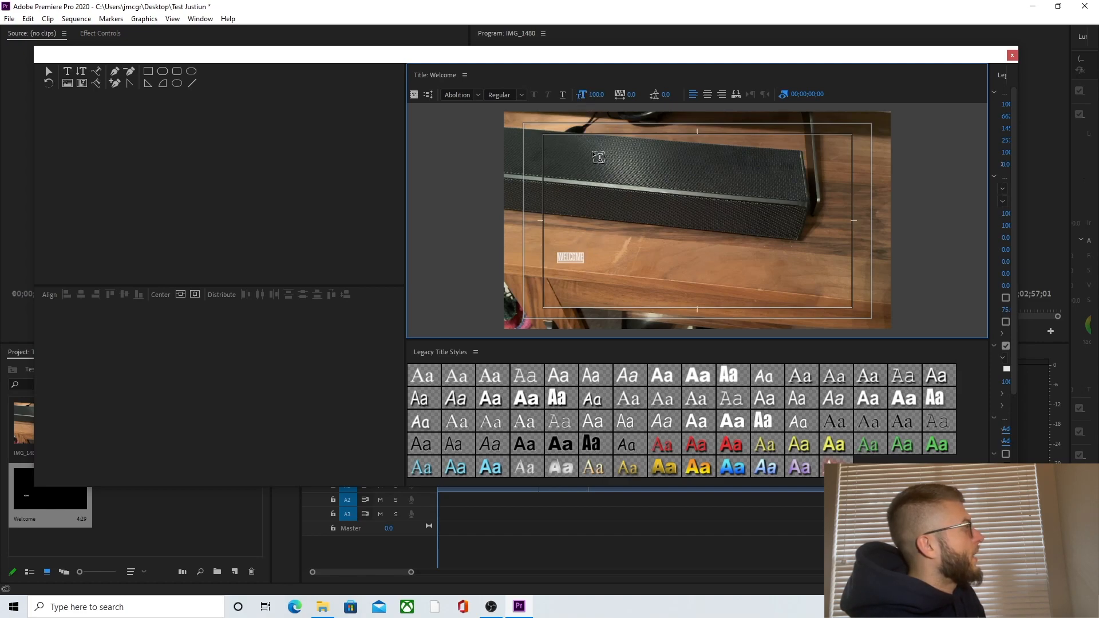
Enlarge the WELCOME text to size 801, move it just below the middle of the frame and close the title editor
drag(590, 98, 655, 97)
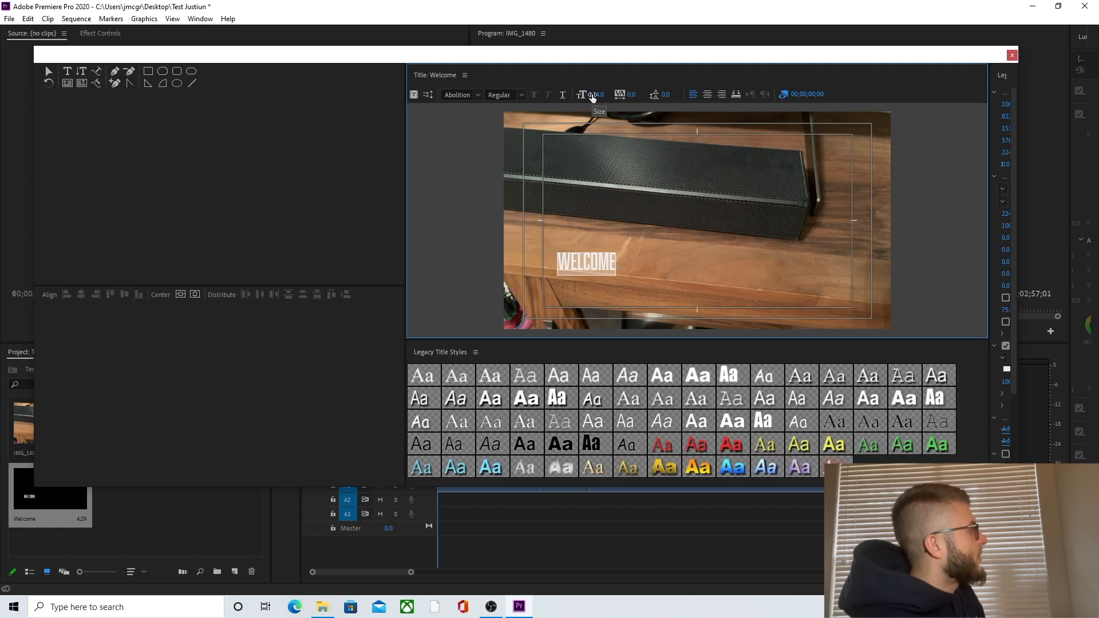
drag(593, 97, 922, 97)
click(56, 70)
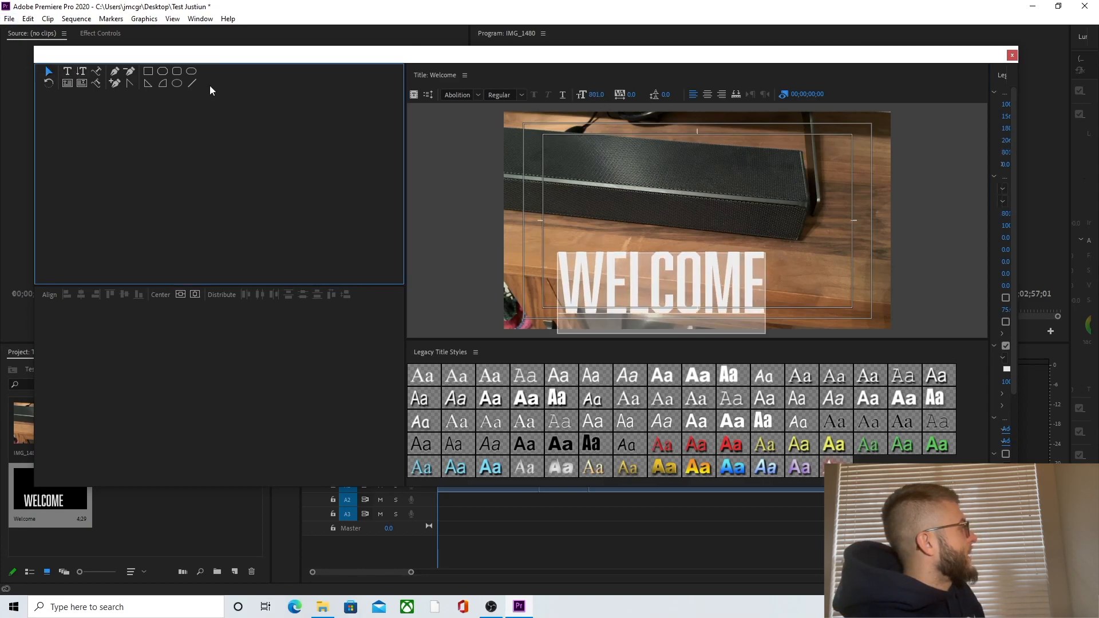
drag(688, 297, 711, 261)
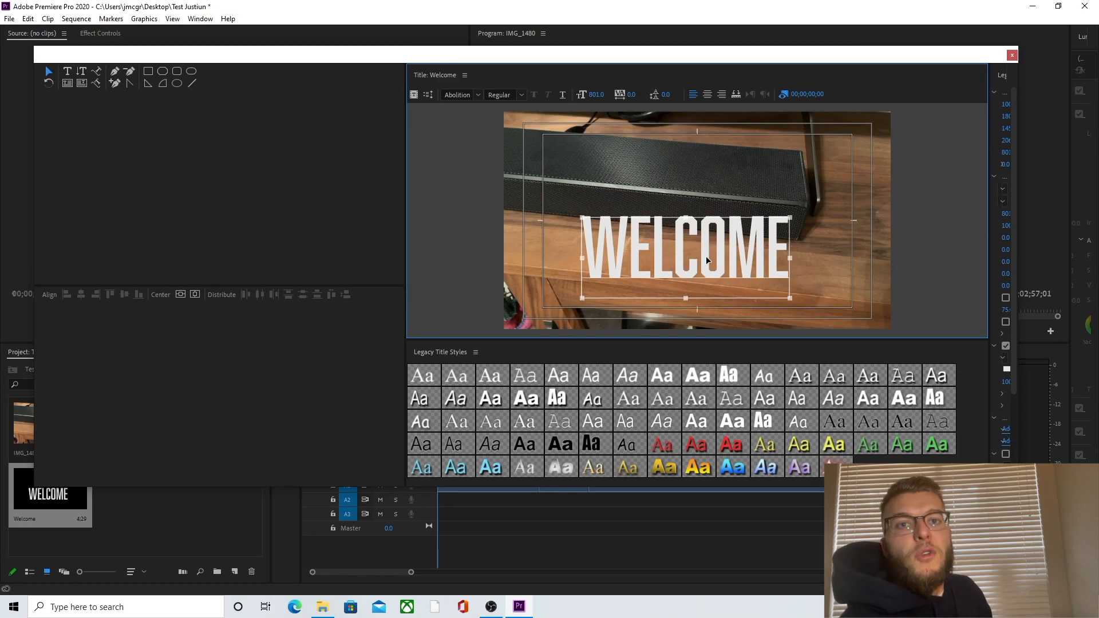
click(774, 211)
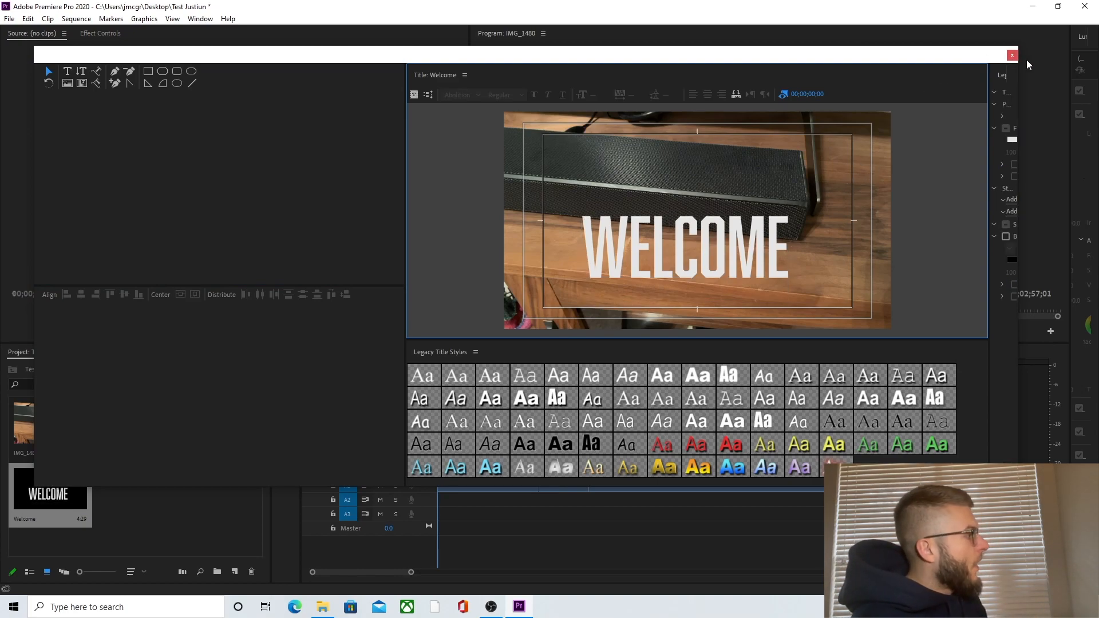
click(1011, 55)
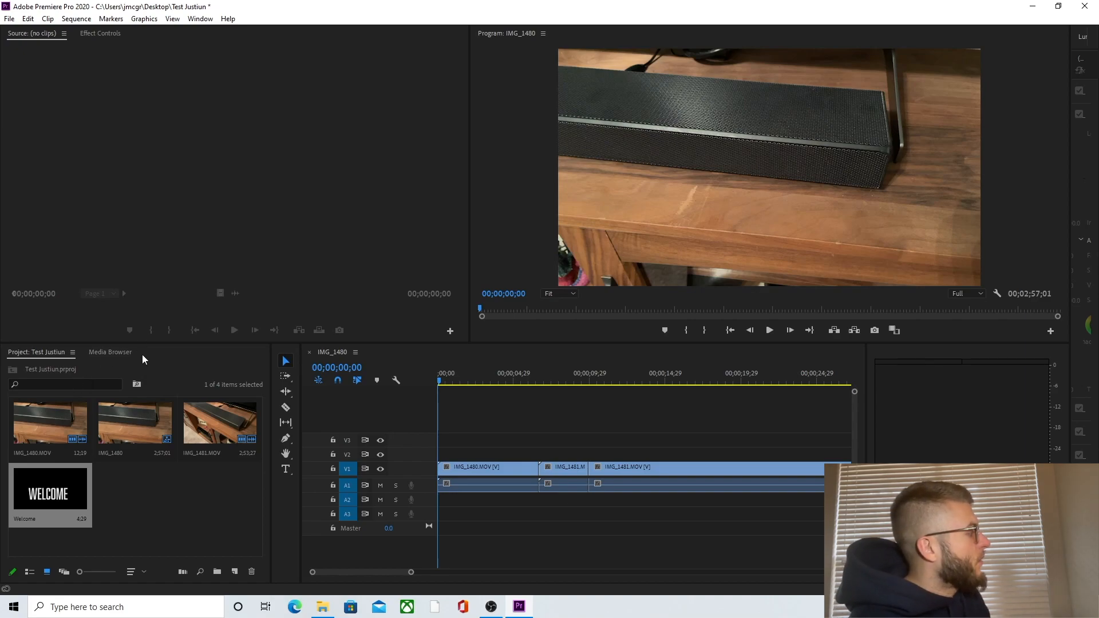
Place the Welcome title on track V2 at the start of the sequence and play it over the footage
drag(71, 483, 388, 452)
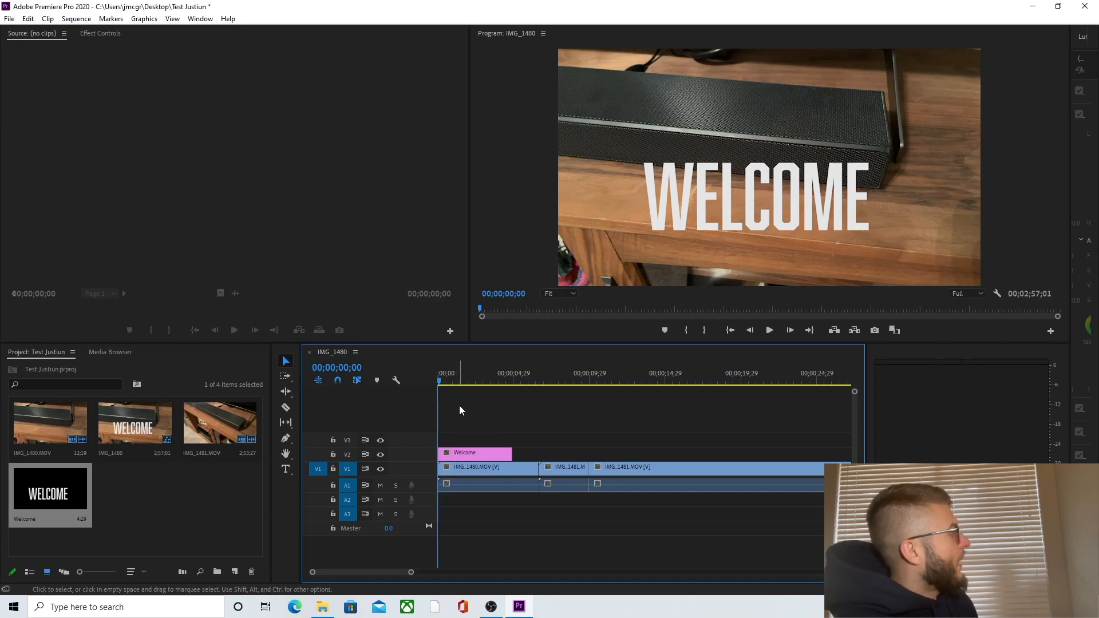
key(space)
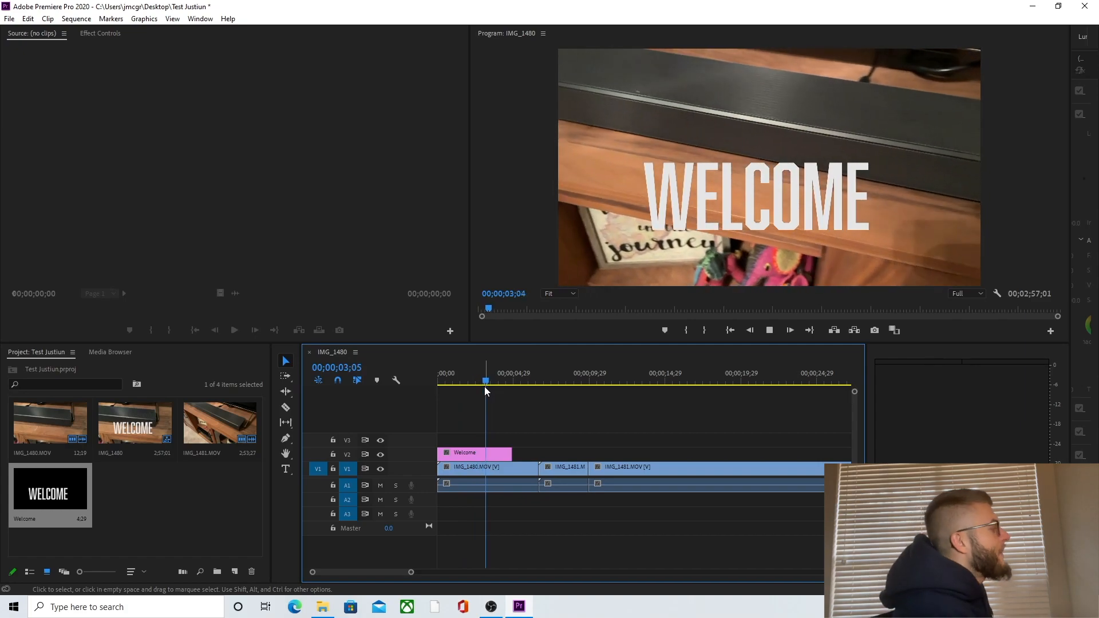
click(517, 464)
double_click(483, 454)
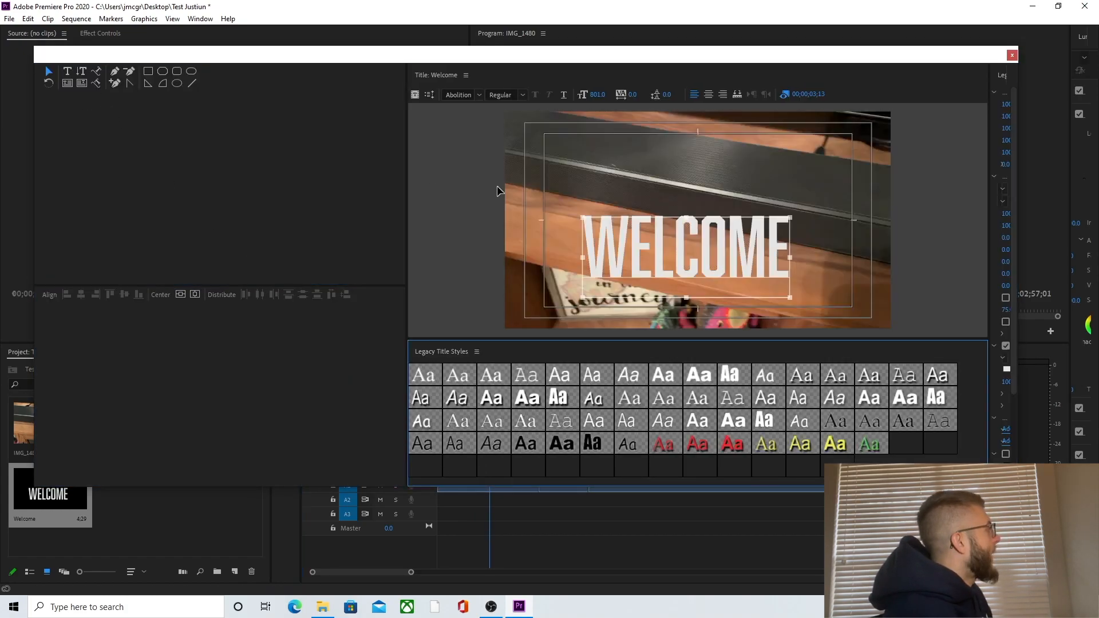
click(734, 196)
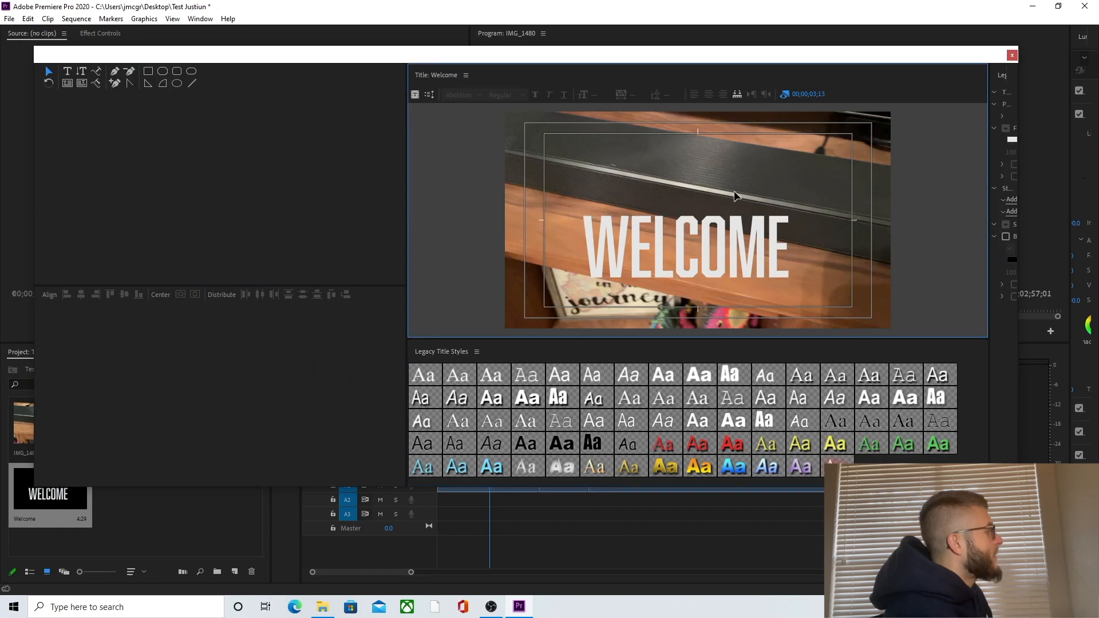
click(1011, 55)
Reopen the Welcome title for editing, select all of its WELCOME text and make room to show the full title properties
double_click(464, 456)
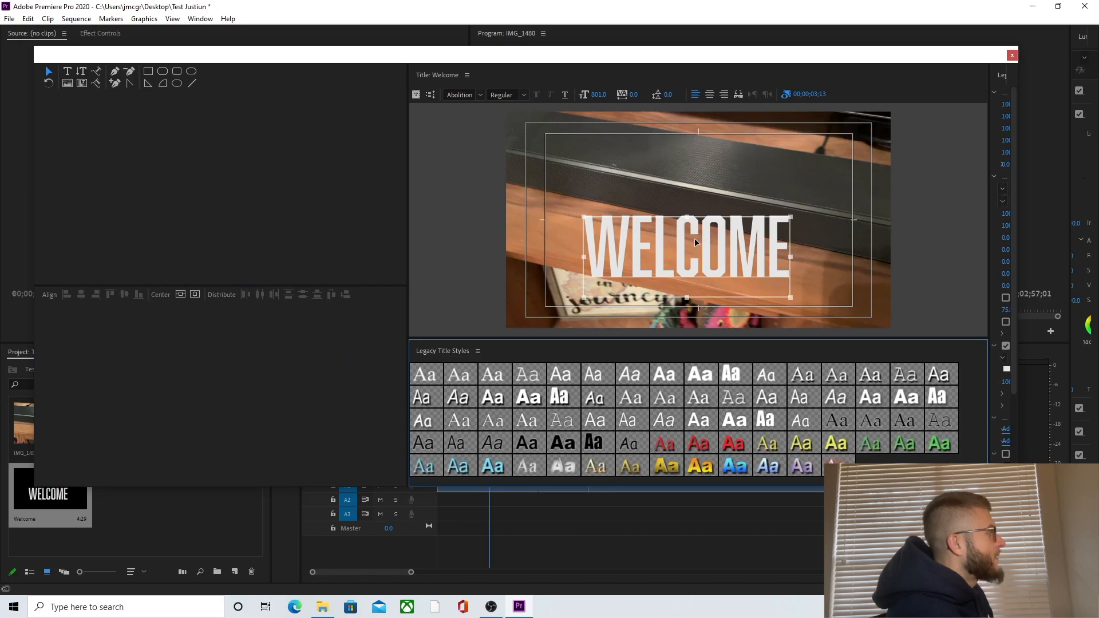
triple_click(694, 239)
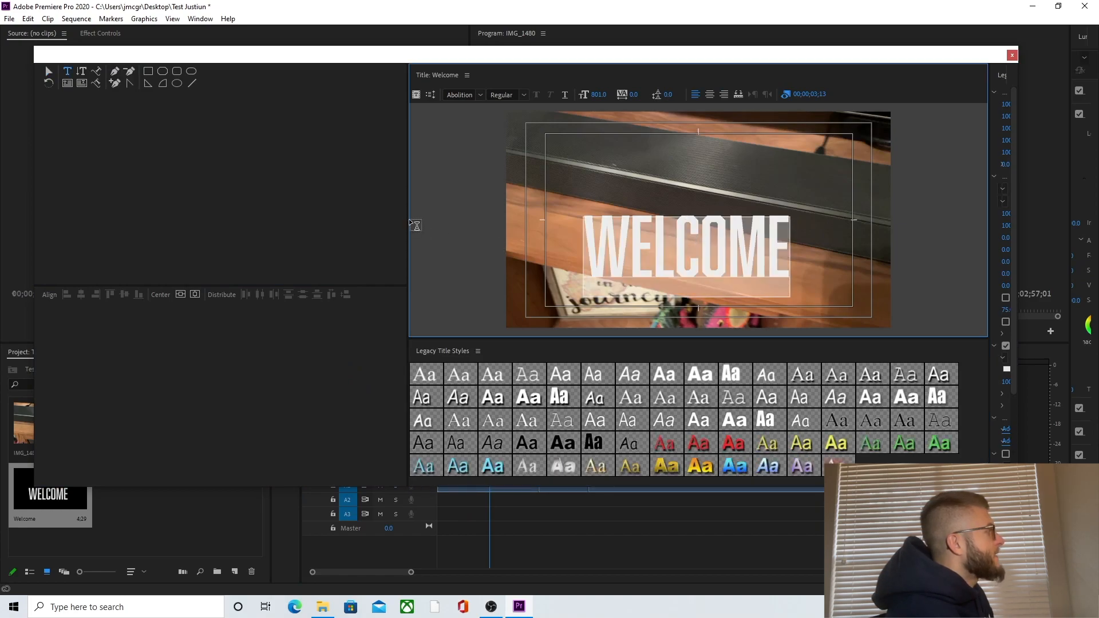
drag(414, 224, 286, 226)
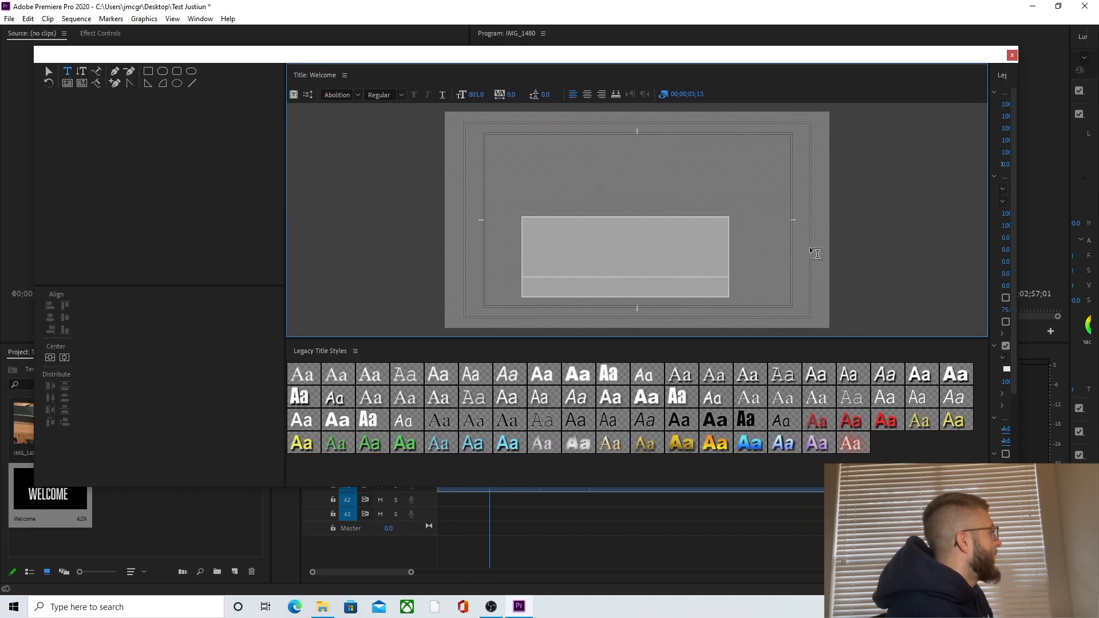
drag(988, 266, 839, 269)
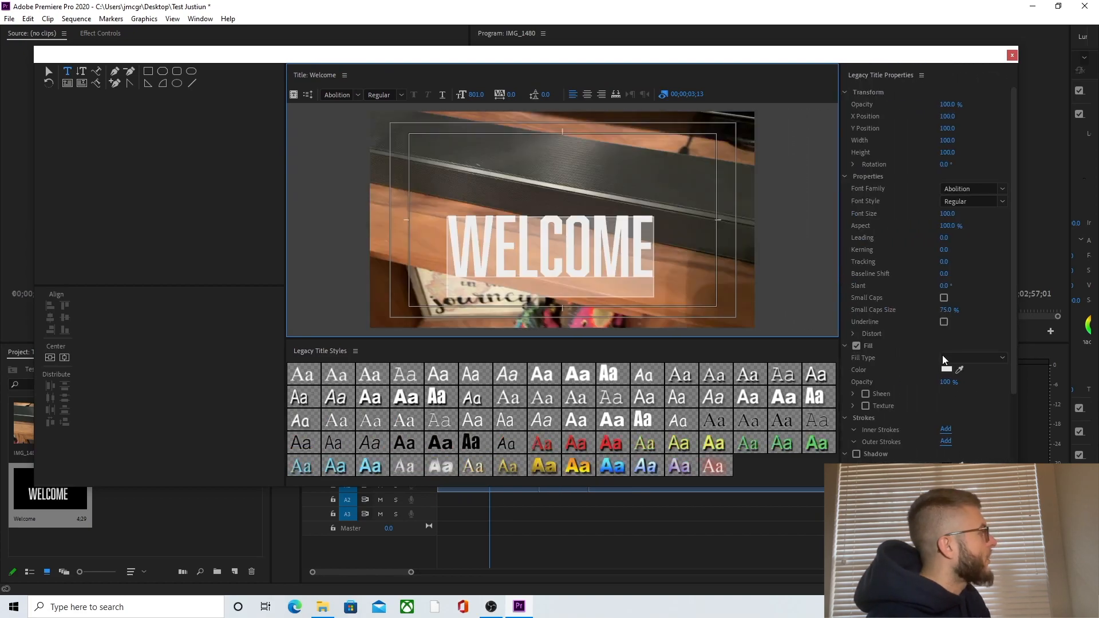
Change the fill color of the WELCOME text to bright yellow, F7DD02
click(945, 371)
drag(574, 258, 572, 251)
click(554, 331)
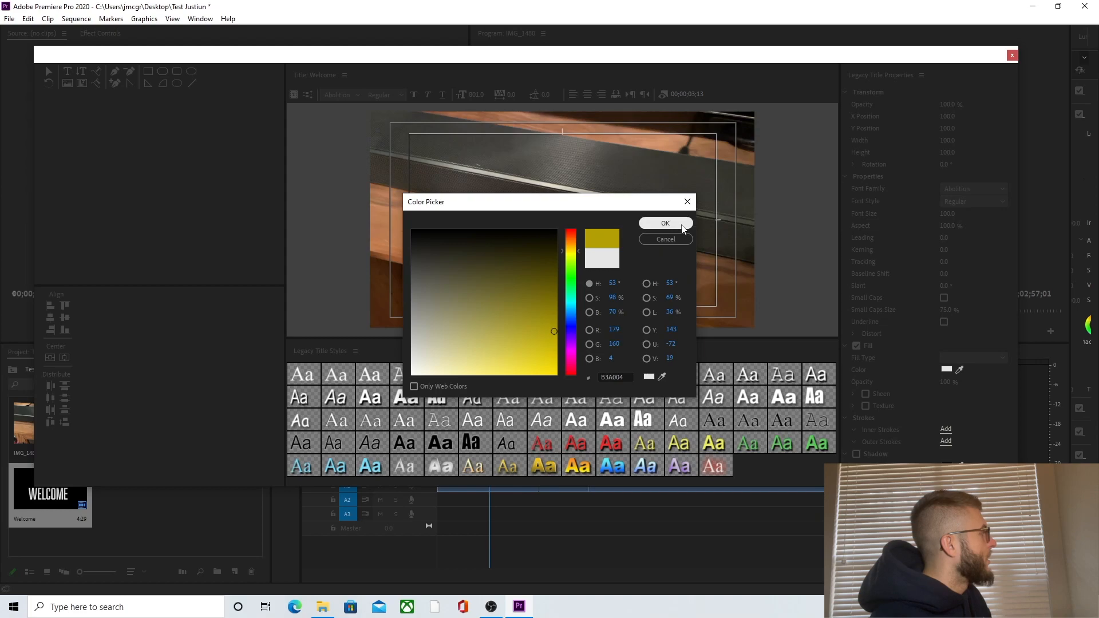
click(557, 368)
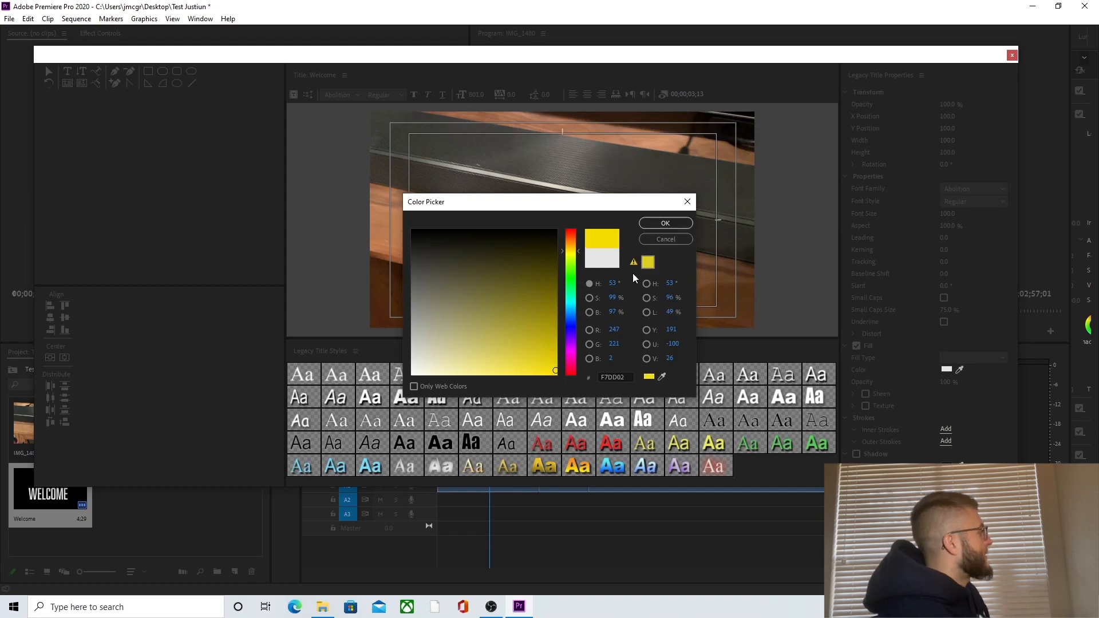
click(665, 222)
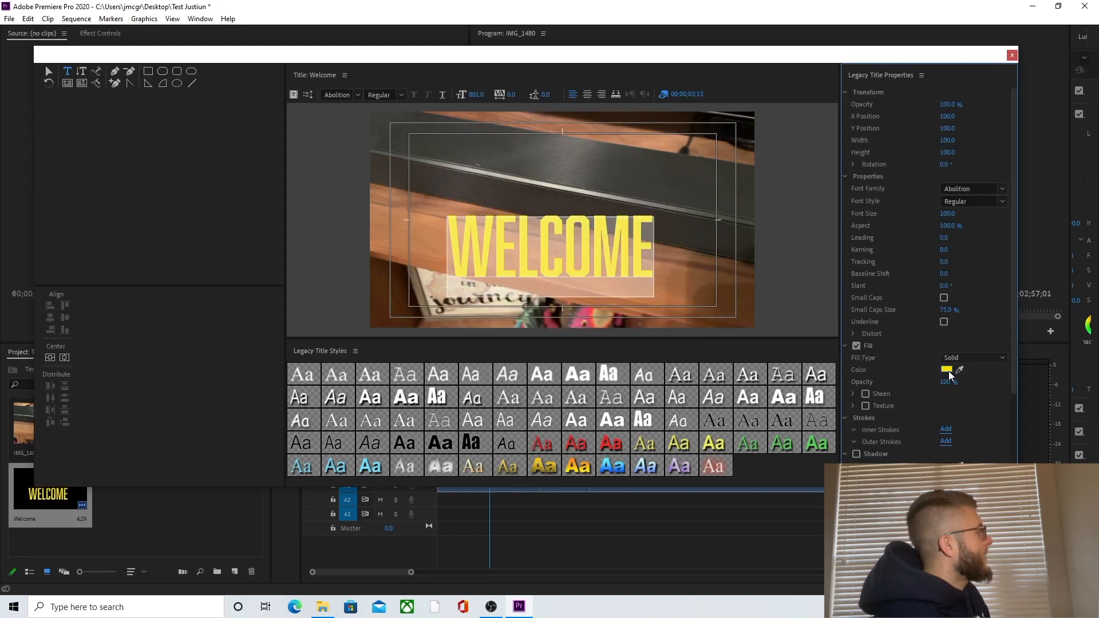
double_click(528, 249)
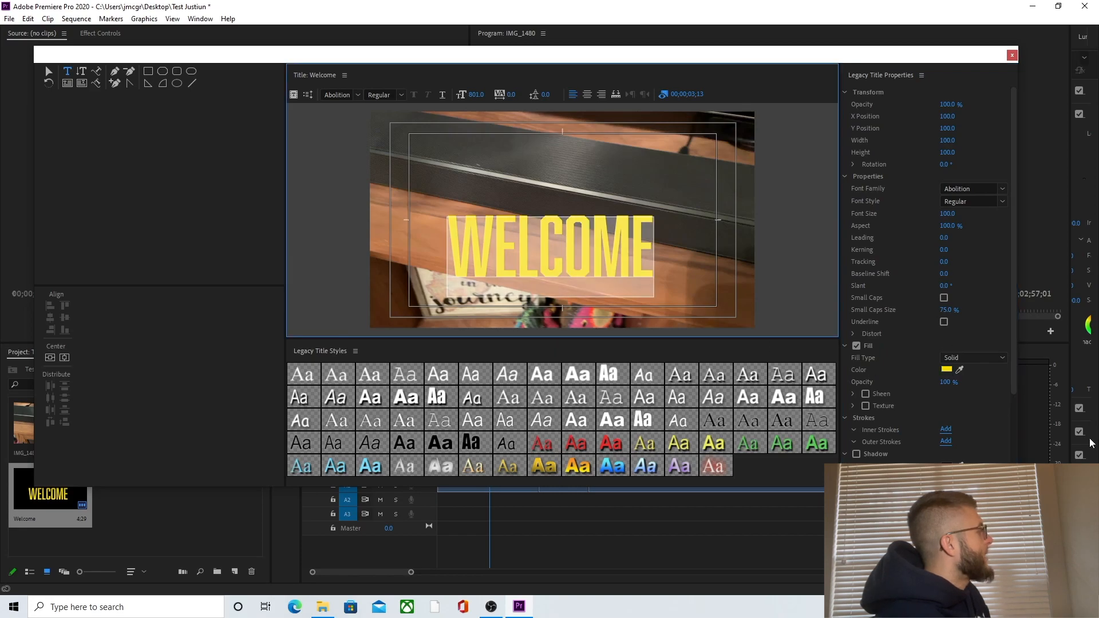
click(950, 376)
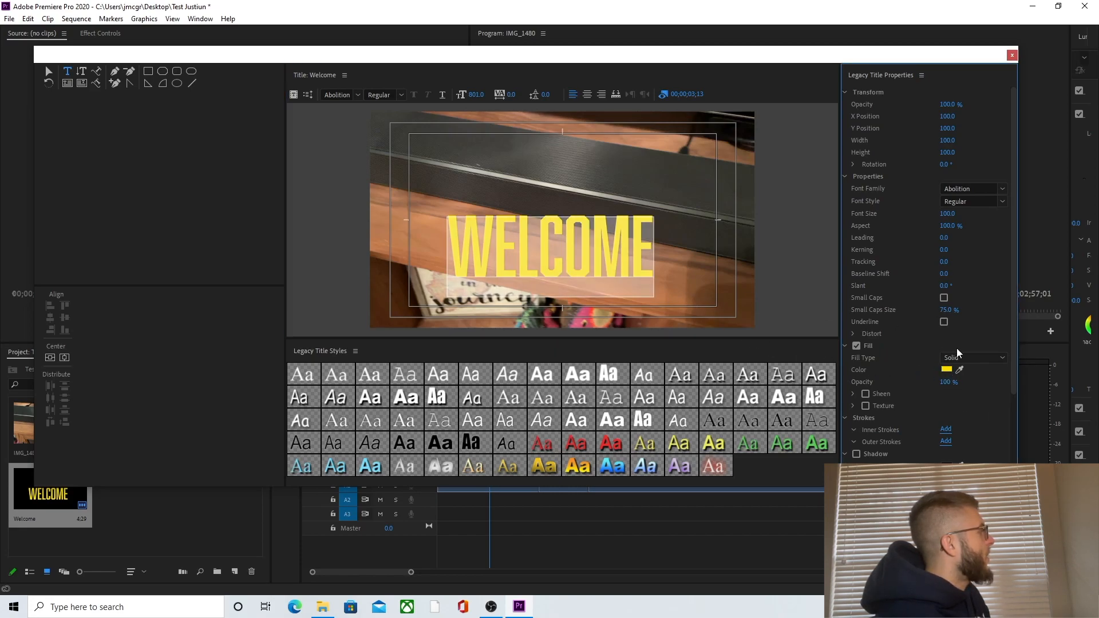
click(946, 369)
click(682, 240)
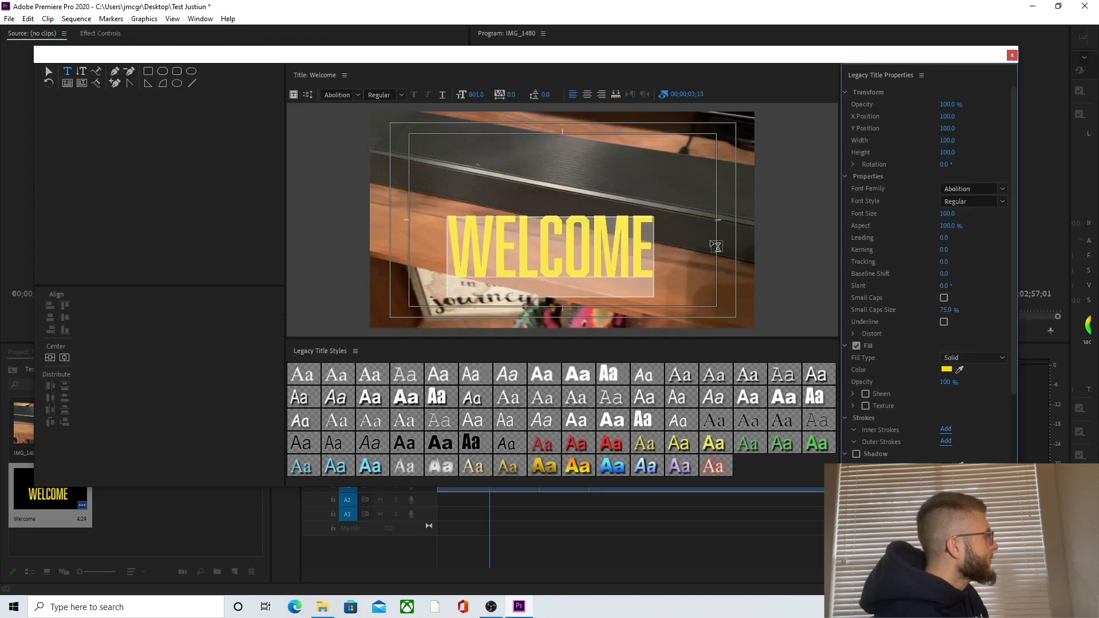
Close the title editor and open the media export settings for the sequence
click(1012, 55)
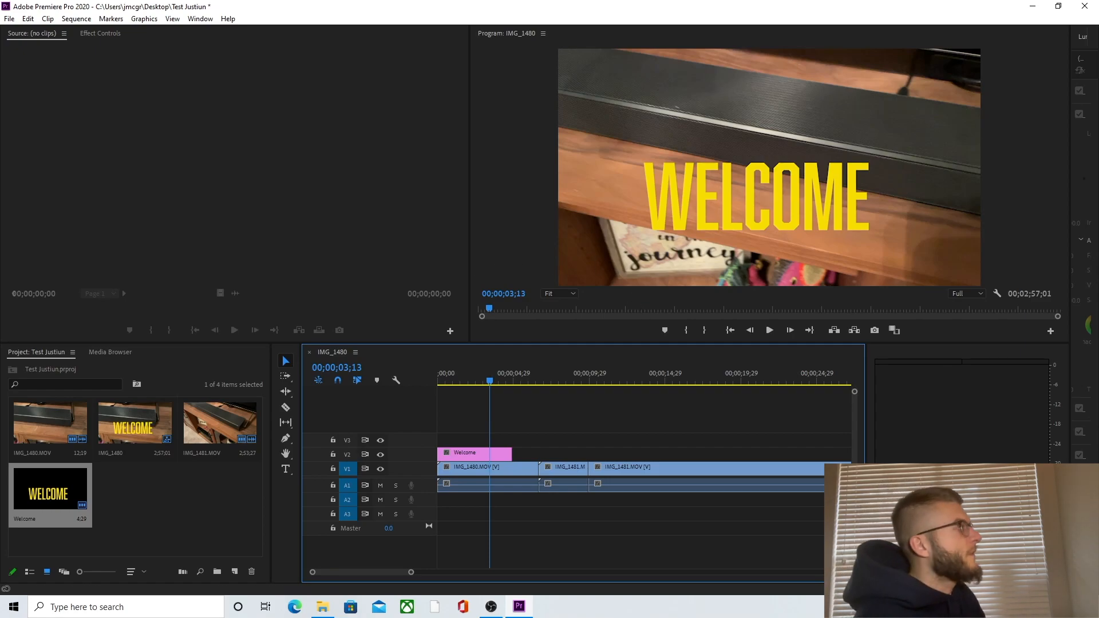
click(9, 18)
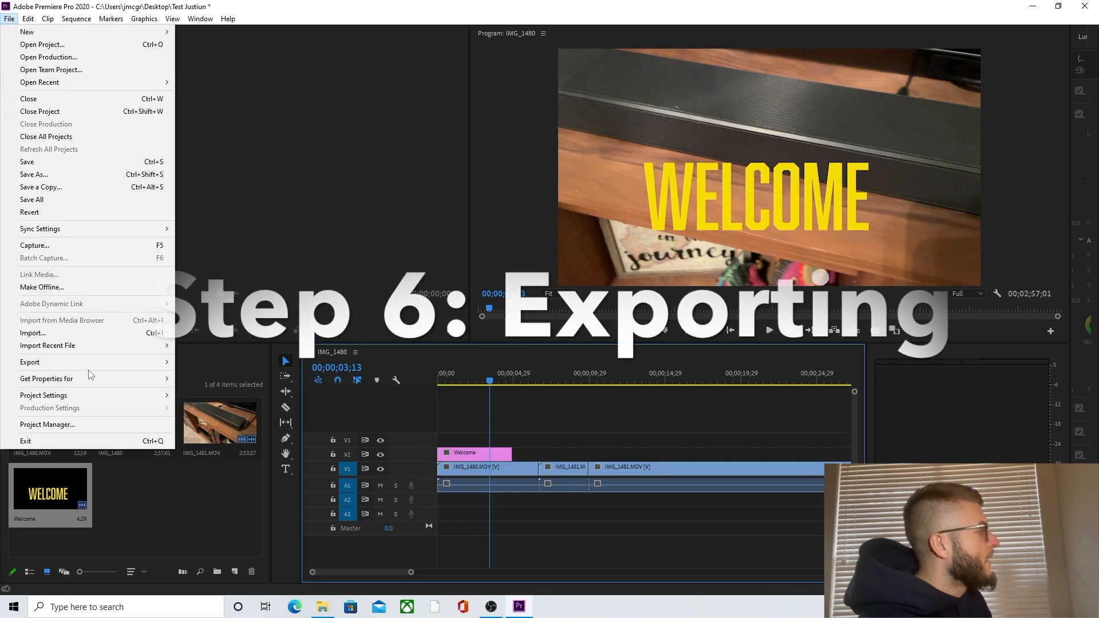
mouse_move(86, 362)
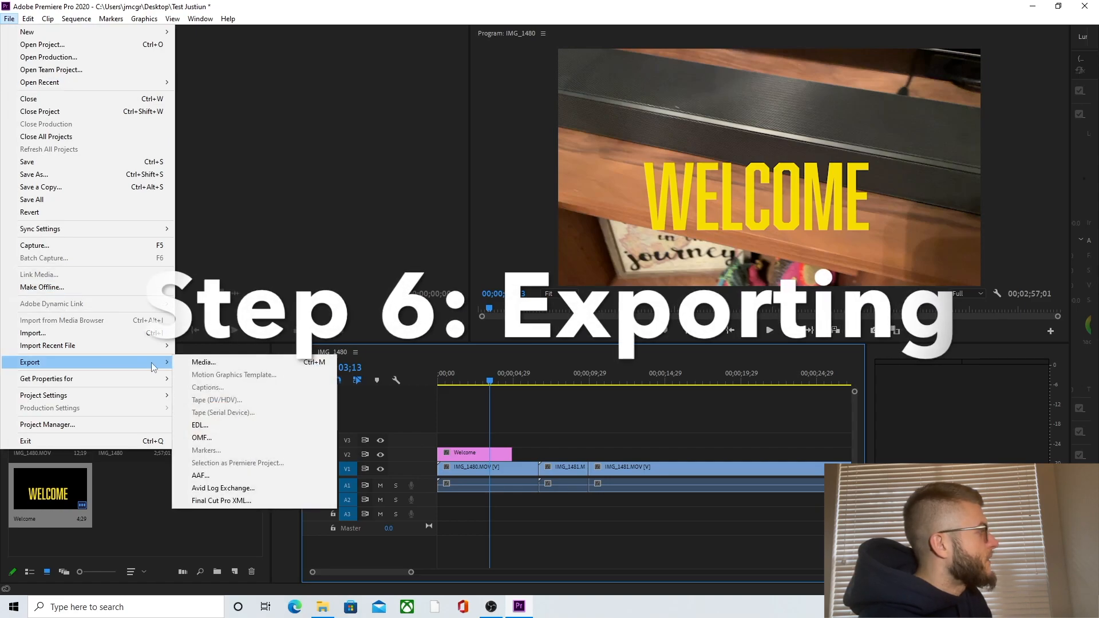
click(243, 361)
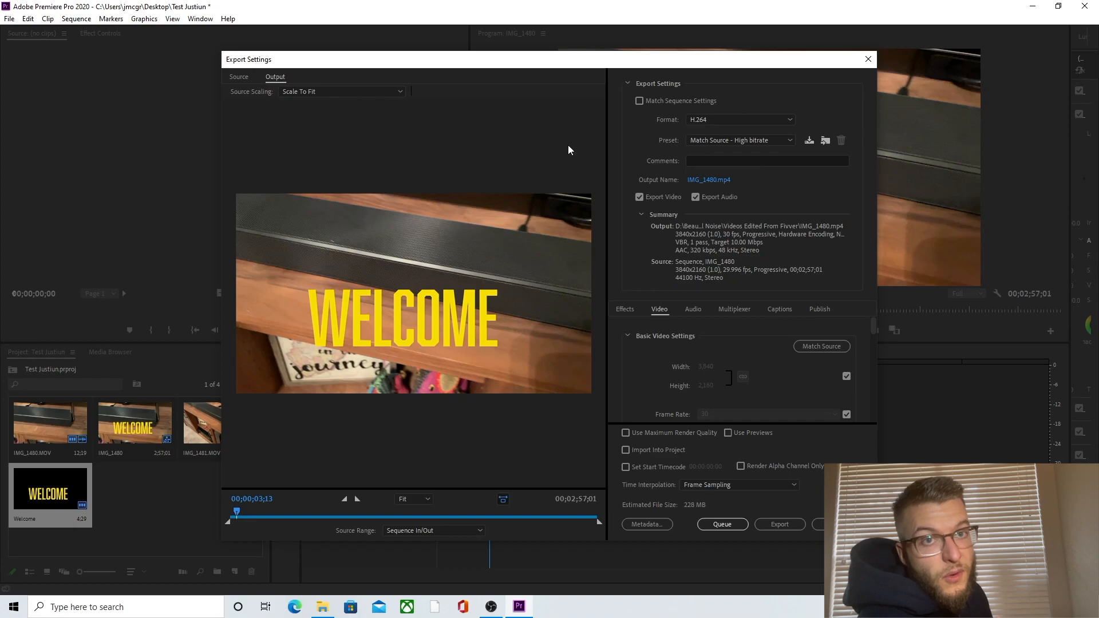
Set the export preset to YouTube 2160p 4K Ultra HD, keeping the H.264 format
click(709, 142)
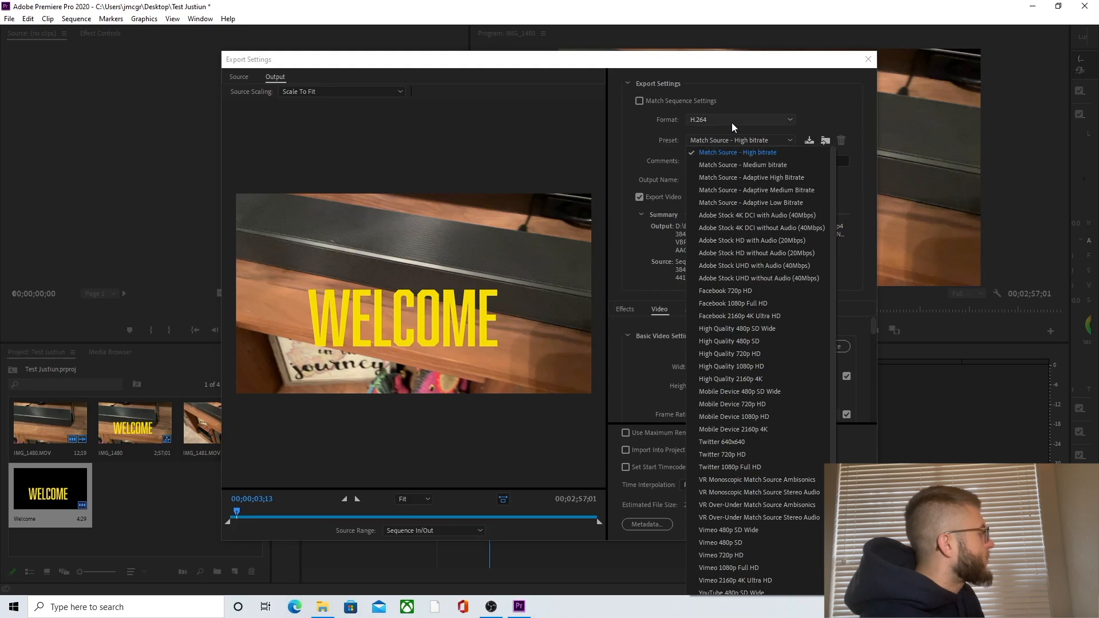
scroll(774, 510, down, 3)
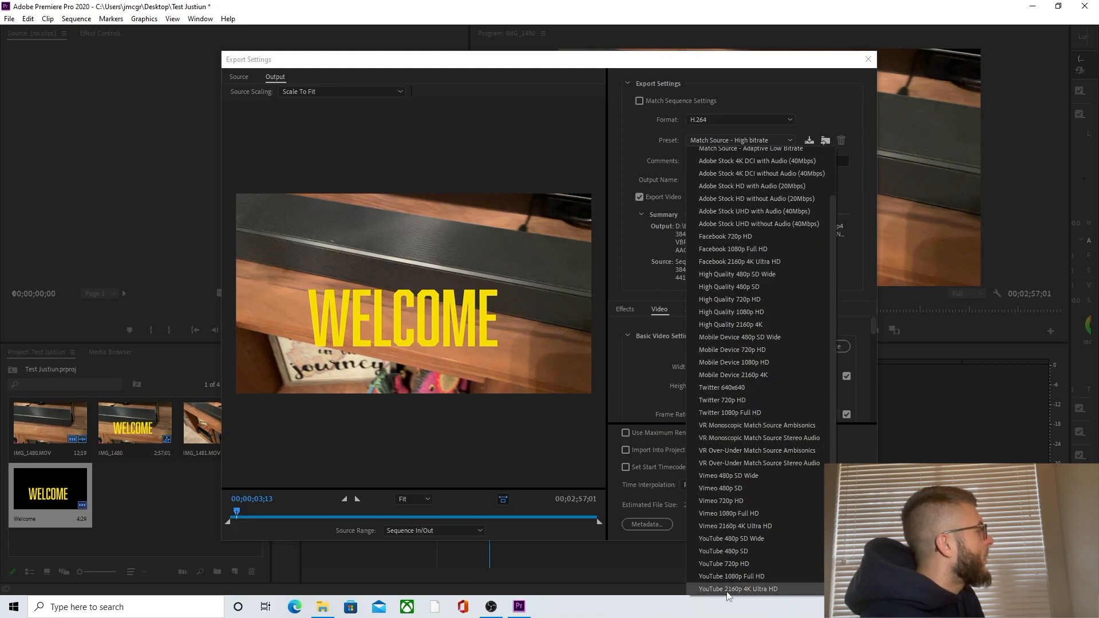
click(761, 590)
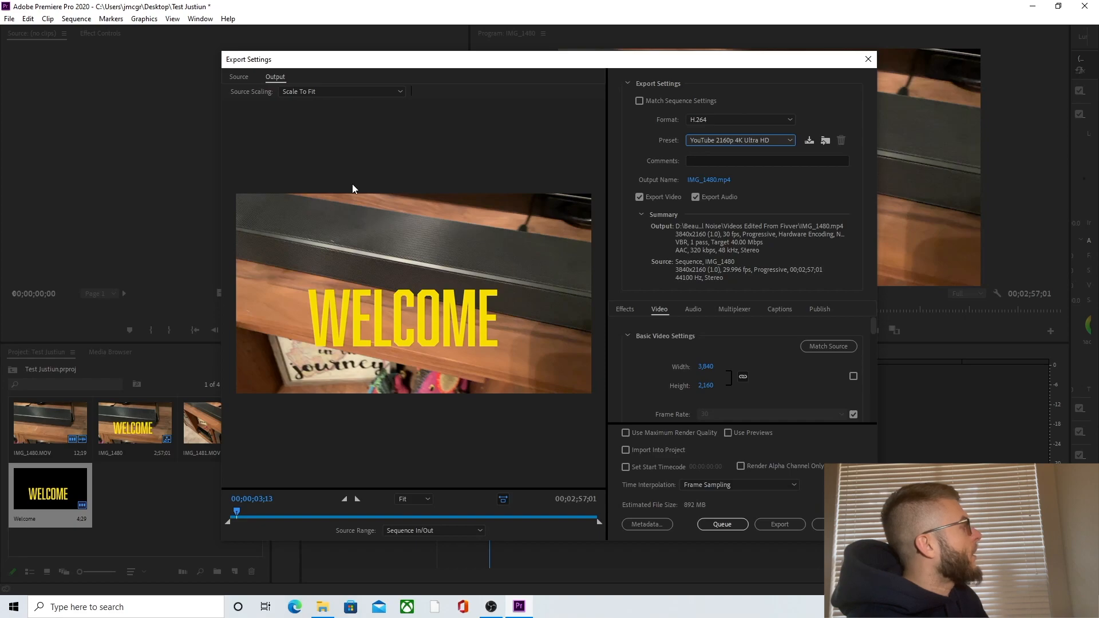
Try to set the export's output location to the Desktop under a new test file name
click(708, 181)
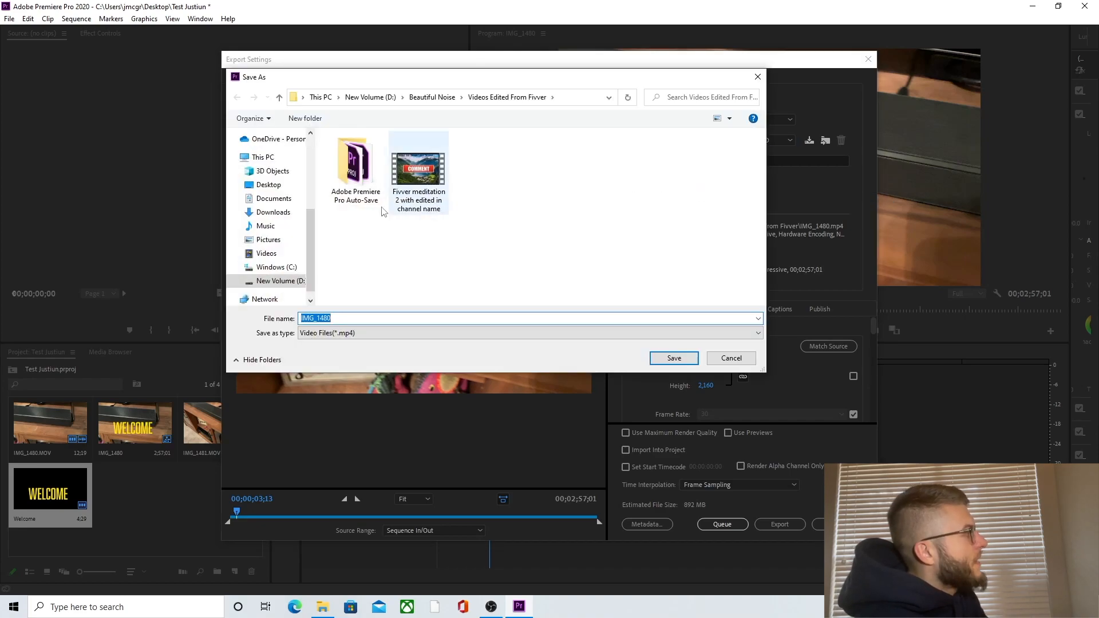
click(268, 156)
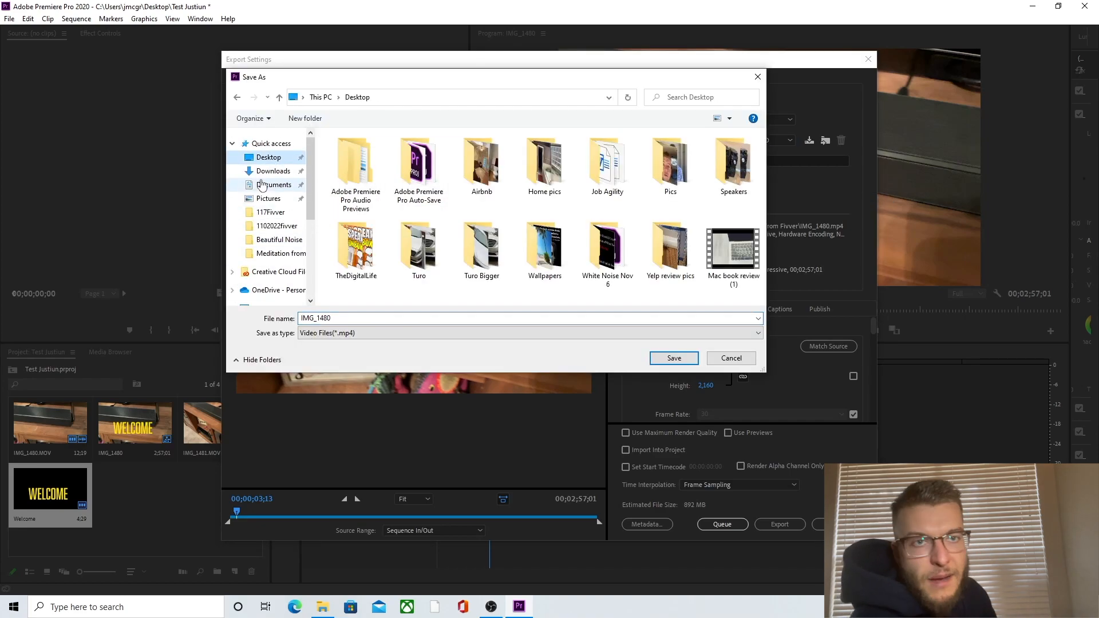
click(372, 319)
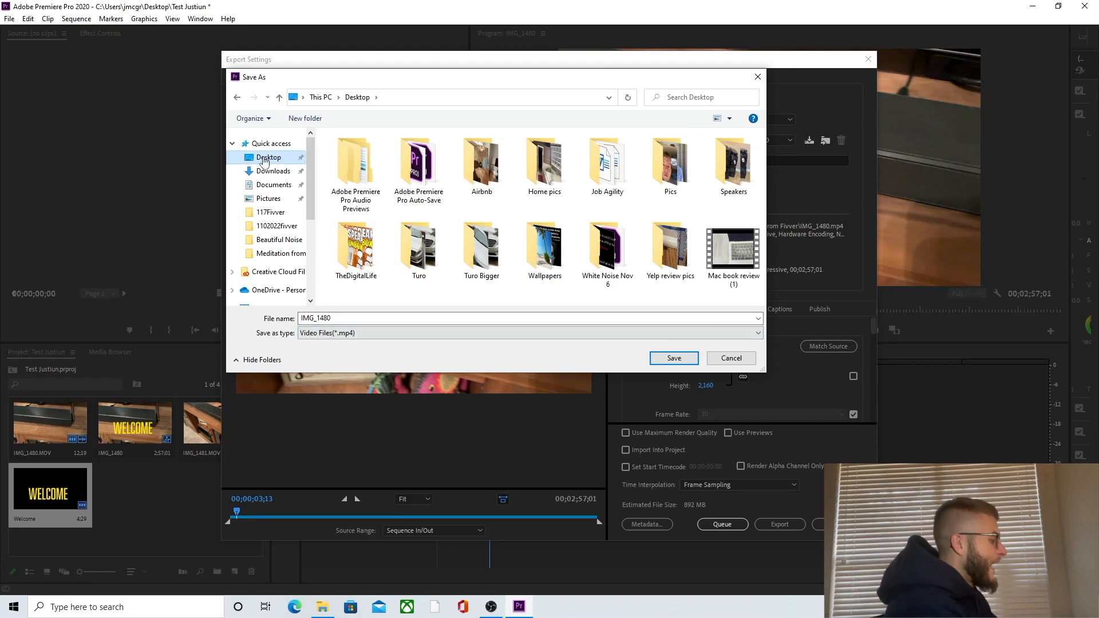
double_click(336, 319)
key(Menu)
text(tT)
text(est Juisti)
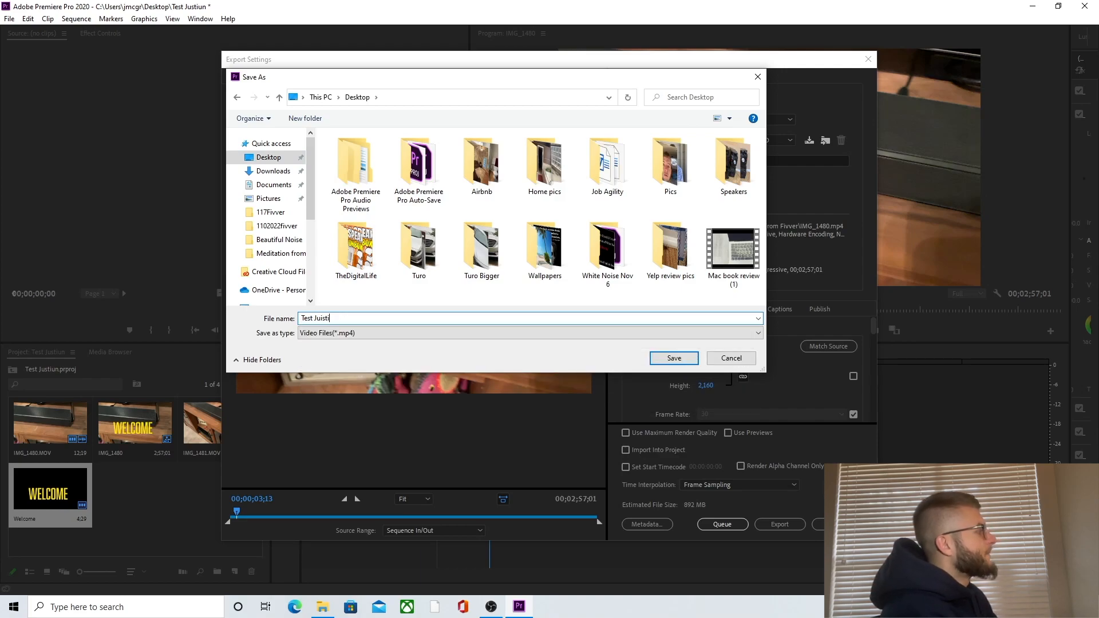
key(BackSpace)
key(BackSpace)
key(BackSpace)
key(BackSpace)
text(stin)
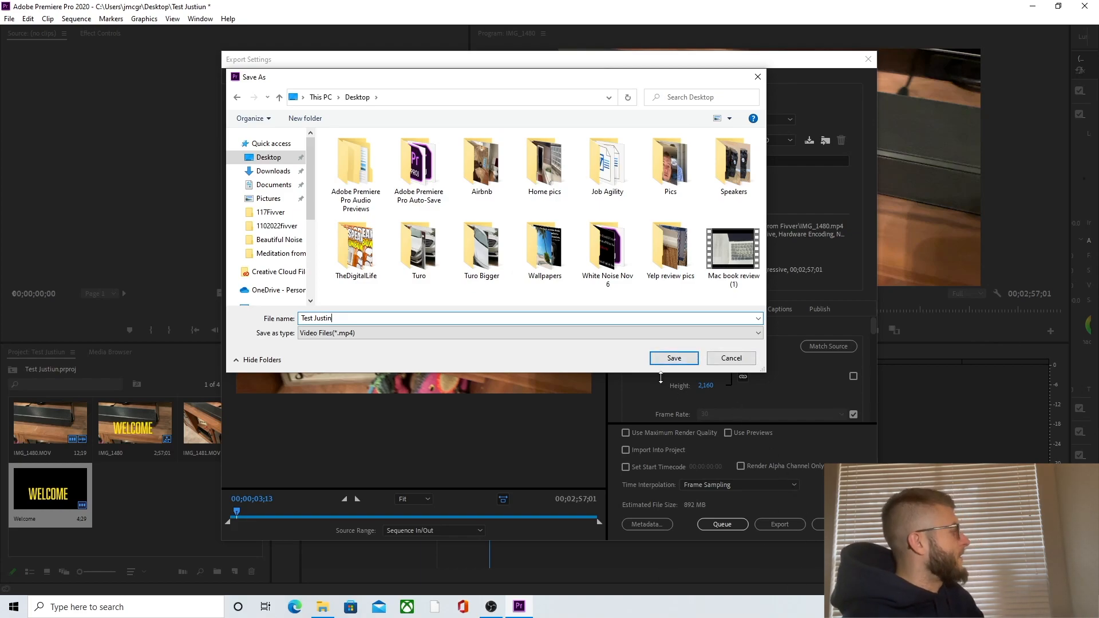
click(743, 361)
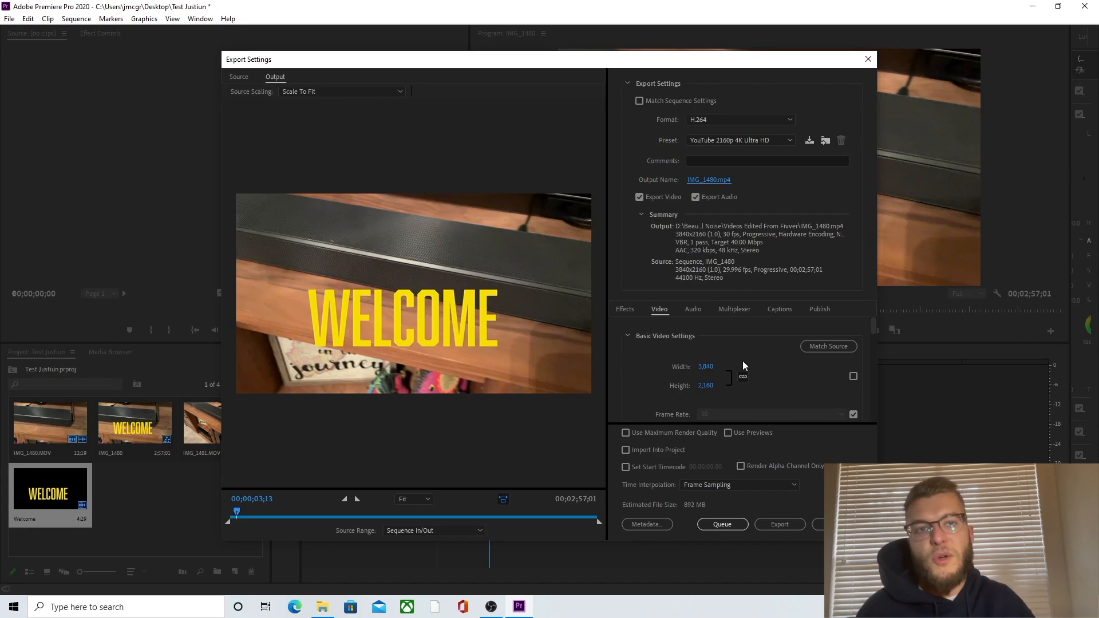